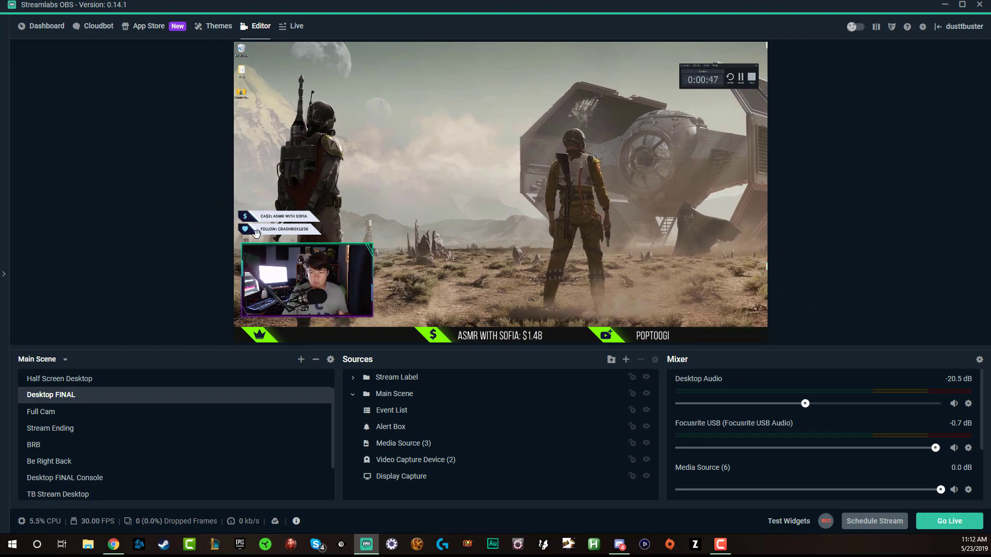
# Open the Event List widget's settings in the web dashboard and disable custom HTML/CSS
pyautogui.click(113, 544)
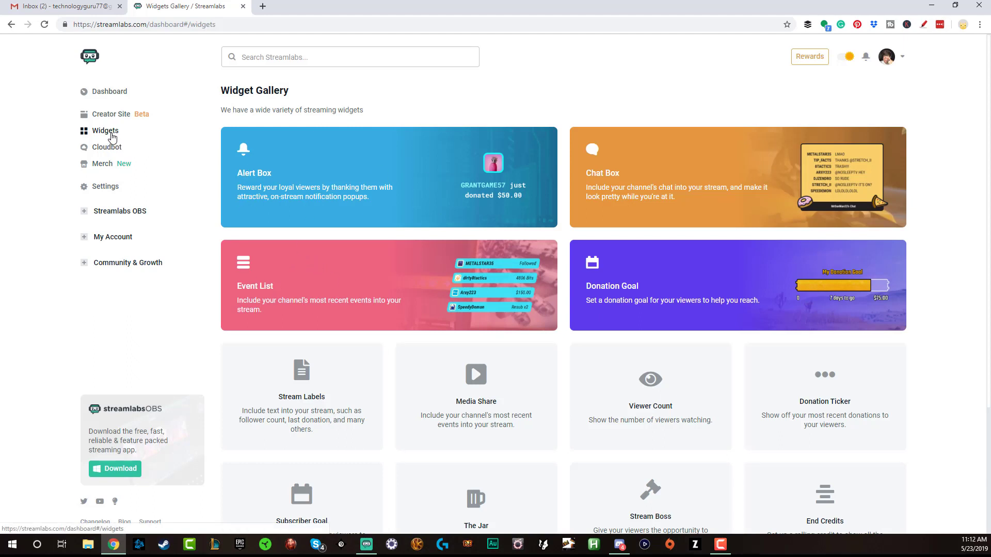
pyautogui.click(293, 274)
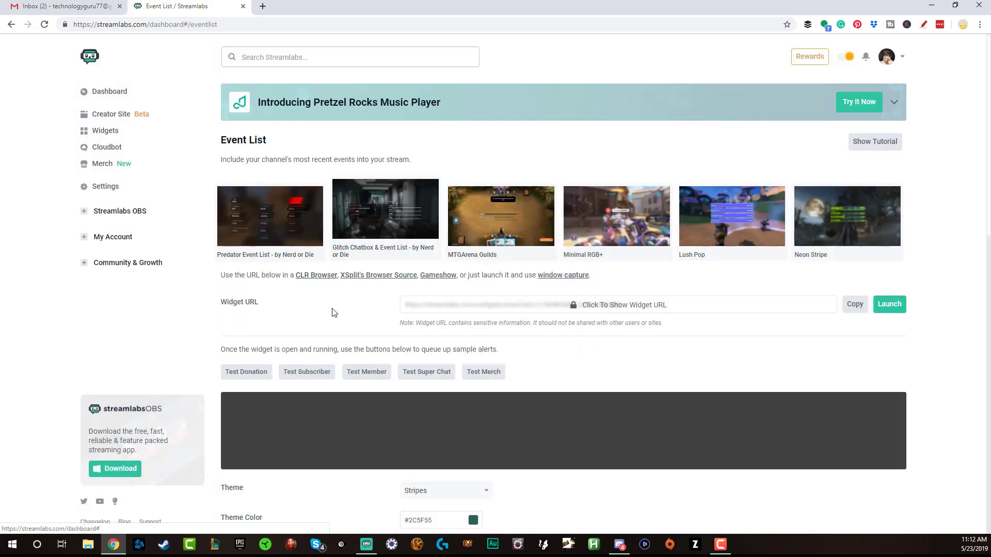
pyautogui.scroll(-4, 332, 310)
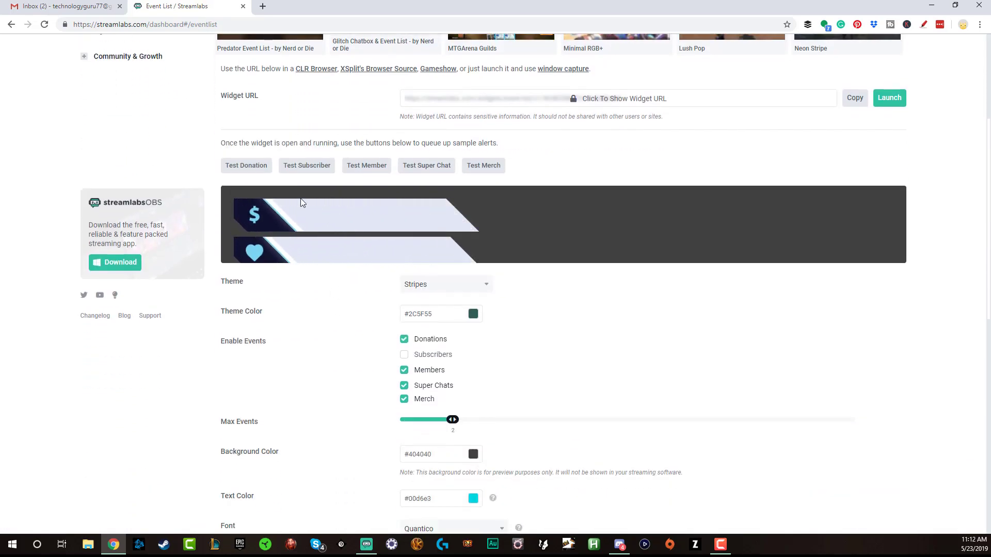
pyautogui.scroll(-1, 315, 301)
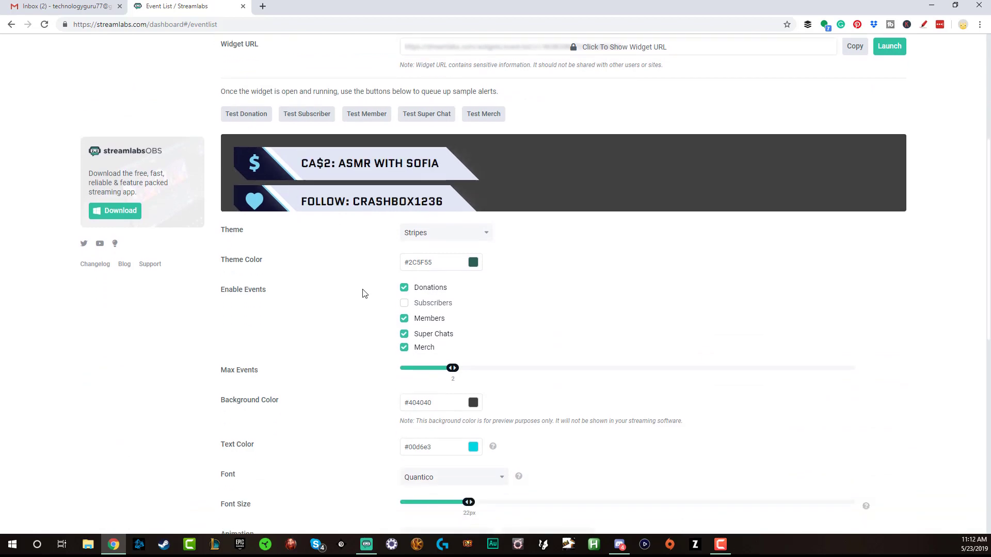
pyautogui.scroll(-8, 336, 281)
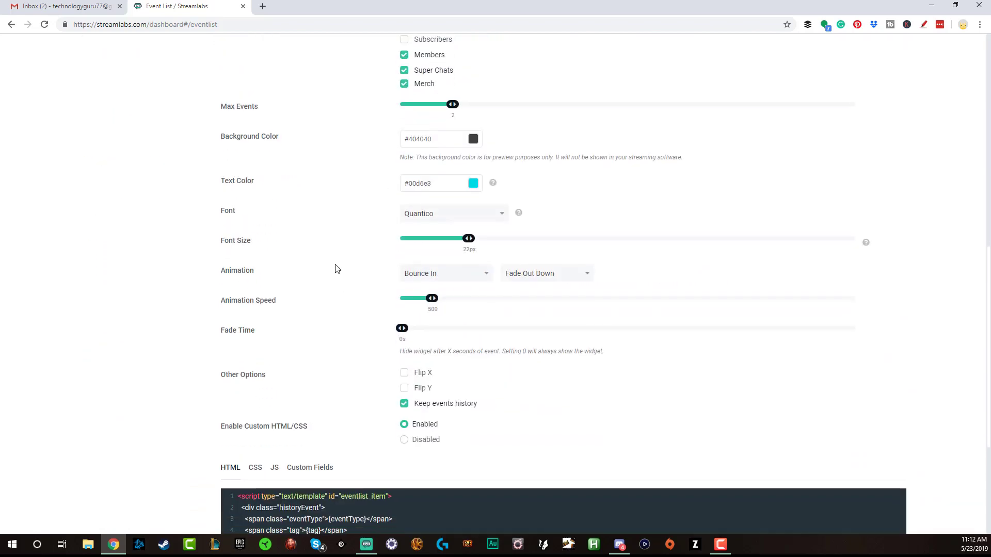
pyautogui.click(404, 305)
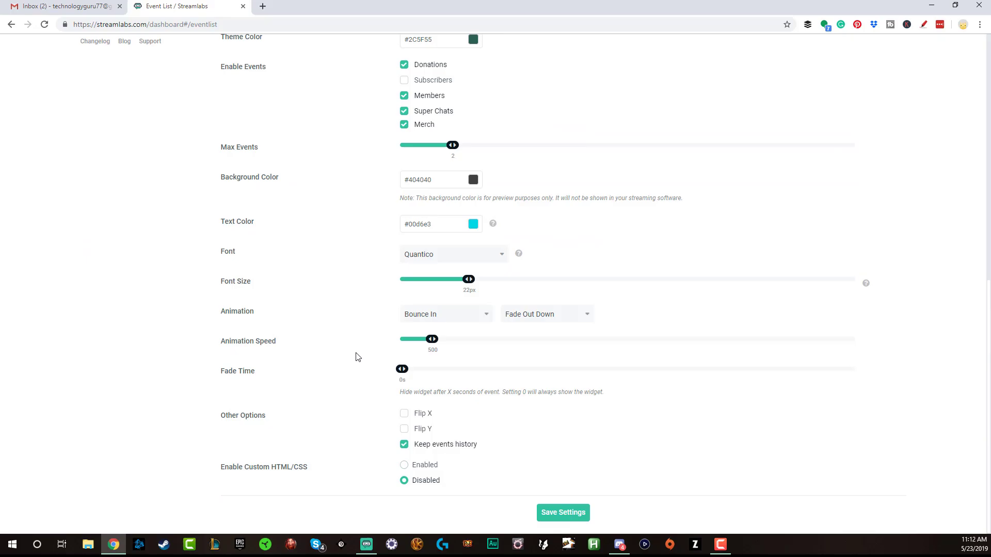
pyautogui.scroll(2, 355, 356)
# Reopen the Event List source in Streamlabs OBS, check its HTML CSS tab, and return to Widget Editor
pyautogui.click(366, 545)
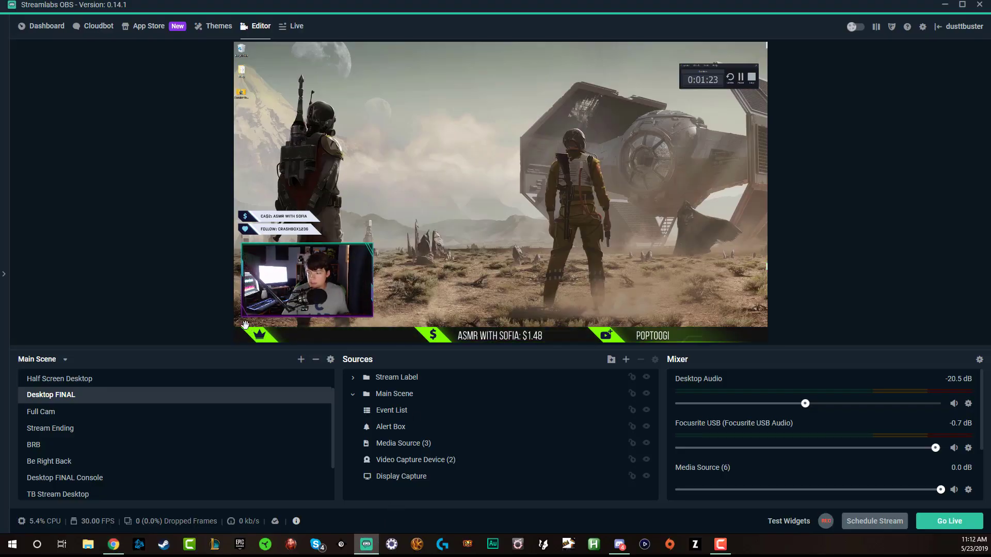
pyautogui.doubleClick(425, 415)
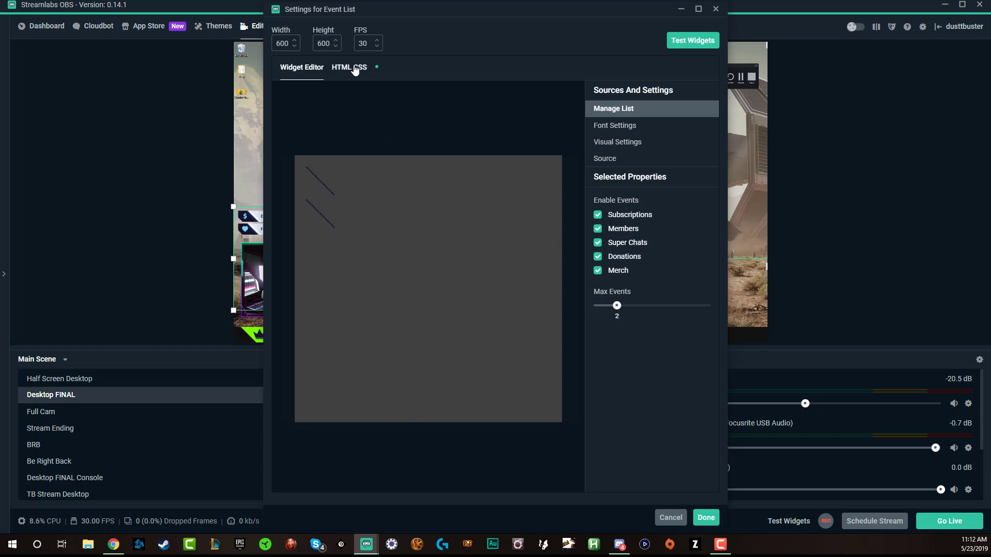
pyautogui.click(354, 68)
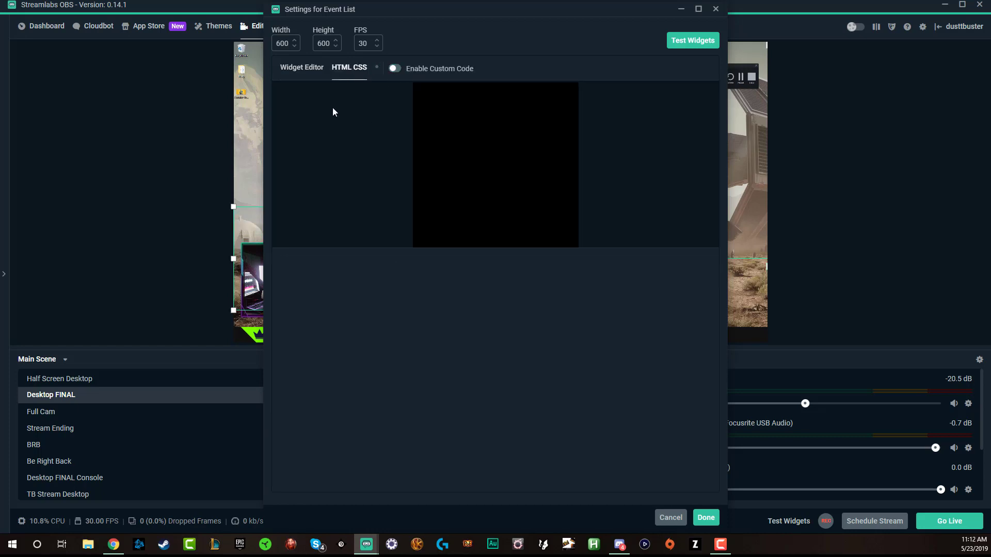
pyautogui.click(308, 71)
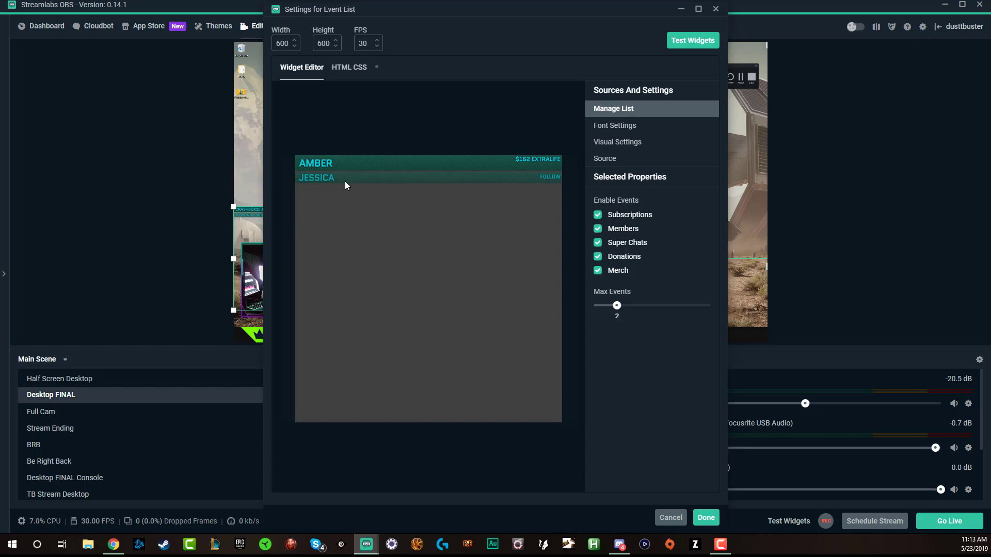
# Close the Event List settings, switch to the TB Stream Desktop scene, and clear the timer window
pyautogui.click(716, 9)
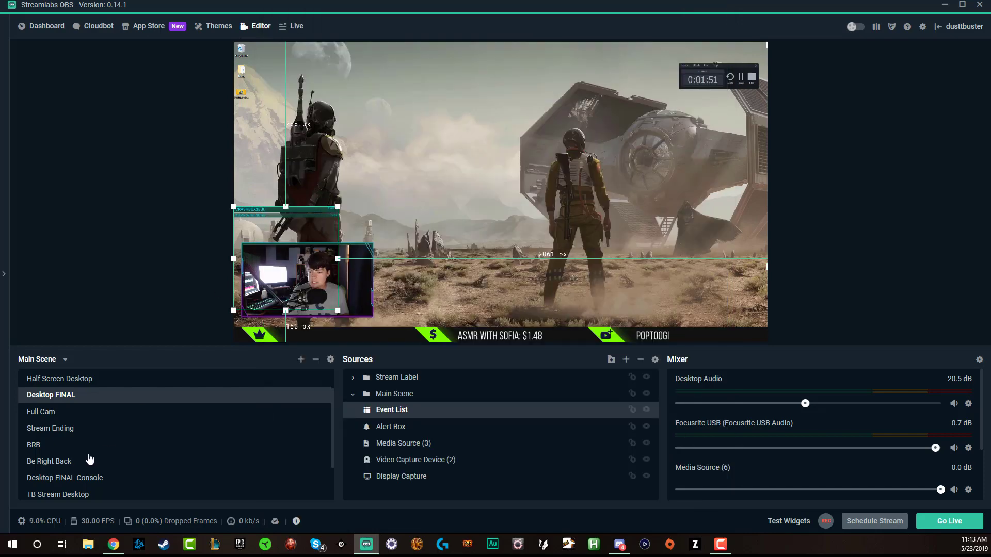
pyautogui.scroll(-2, 88, 460)
pyautogui.click(65, 444)
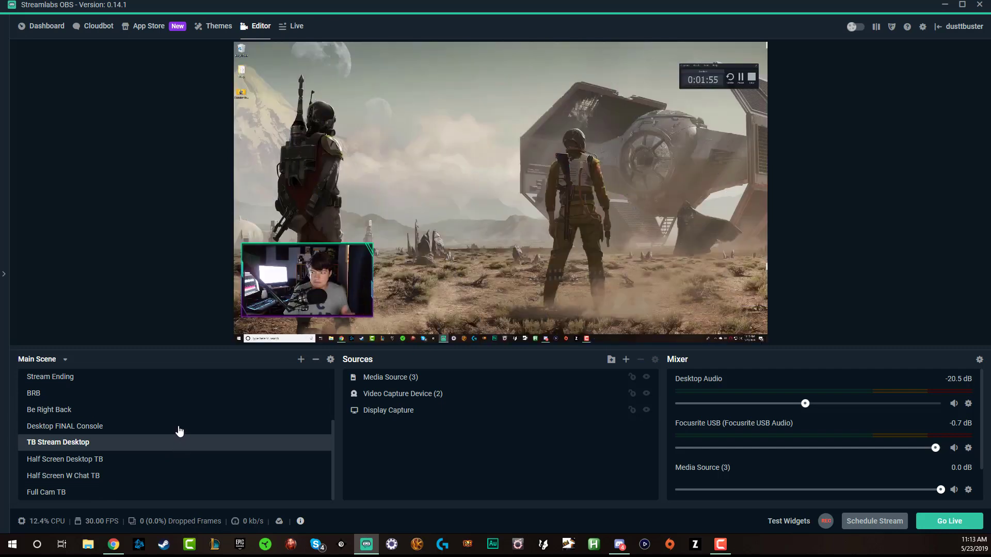
pyautogui.click(751, 68)
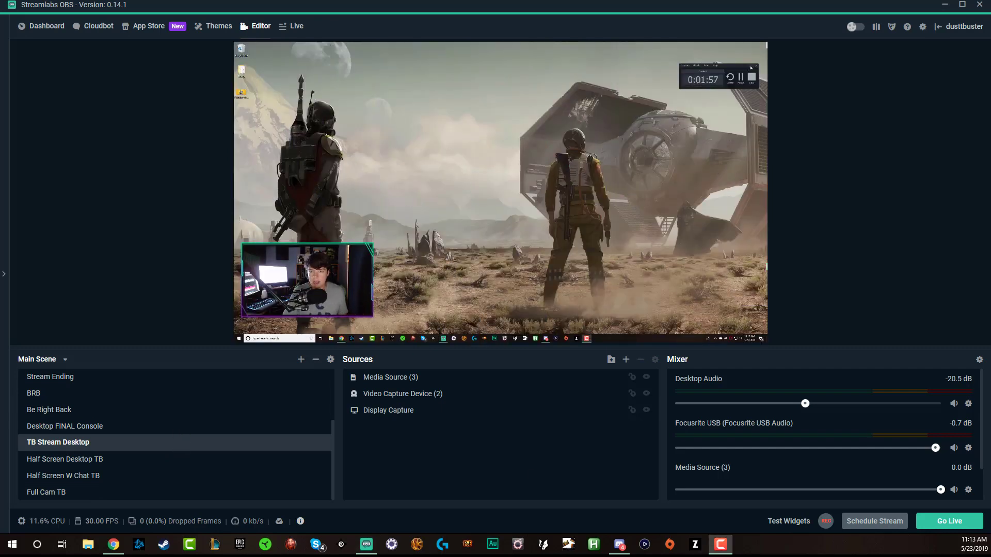
# Add a new Event List widget source named 'Event List 2' to the scene
pyautogui.click(626, 360)
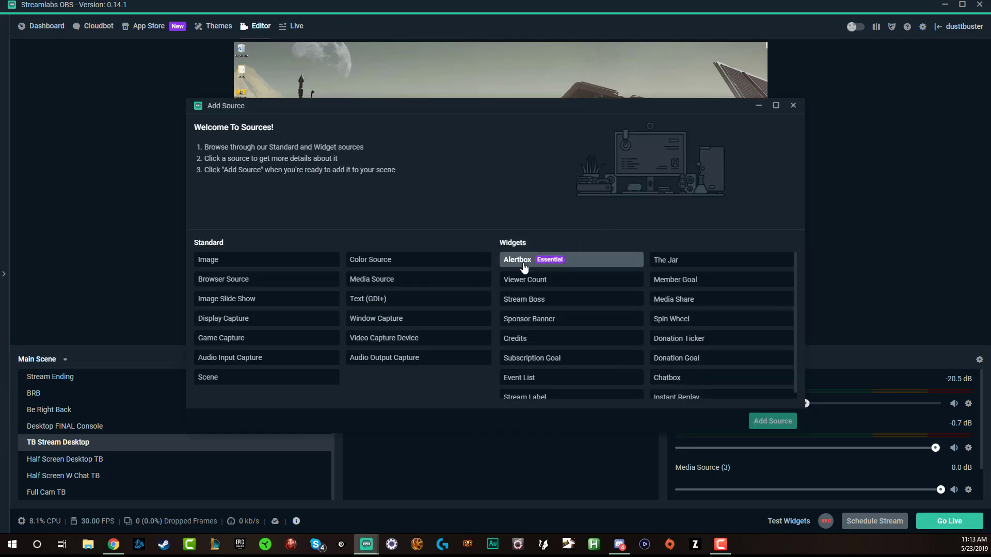
pyautogui.scroll(-1, 524, 268)
pyautogui.click(559, 373)
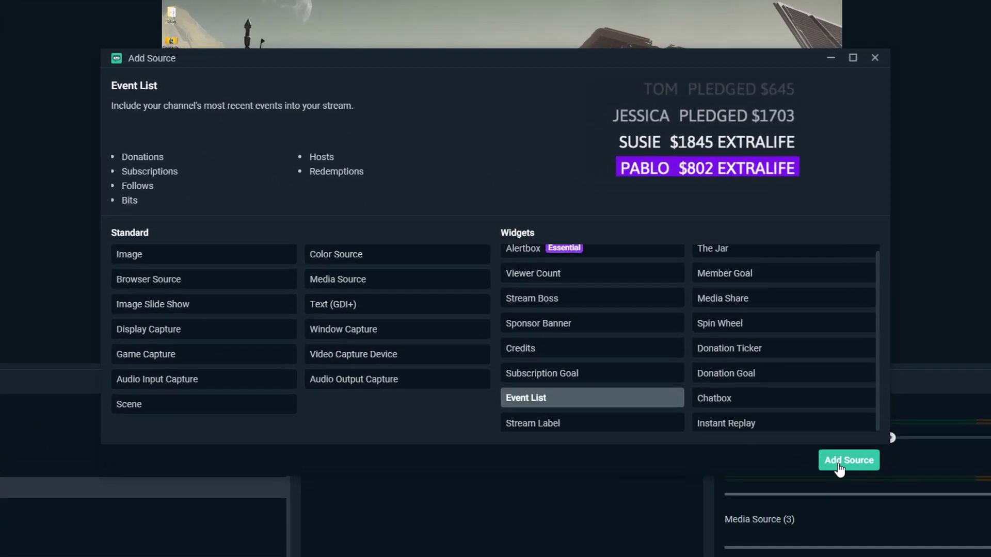
pyautogui.click(773, 421)
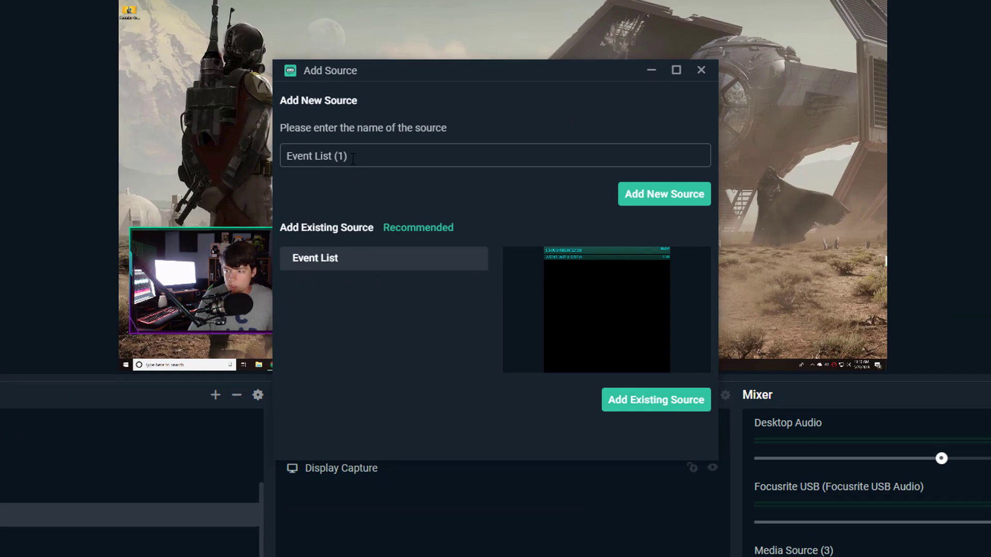
pyautogui.hotkey('shift', 'Left')
pyautogui.hotkey('shift', 'Left')
pyautogui.hotkey('shift', 'Left')
pyautogui.hotkey('shift', 'Left')
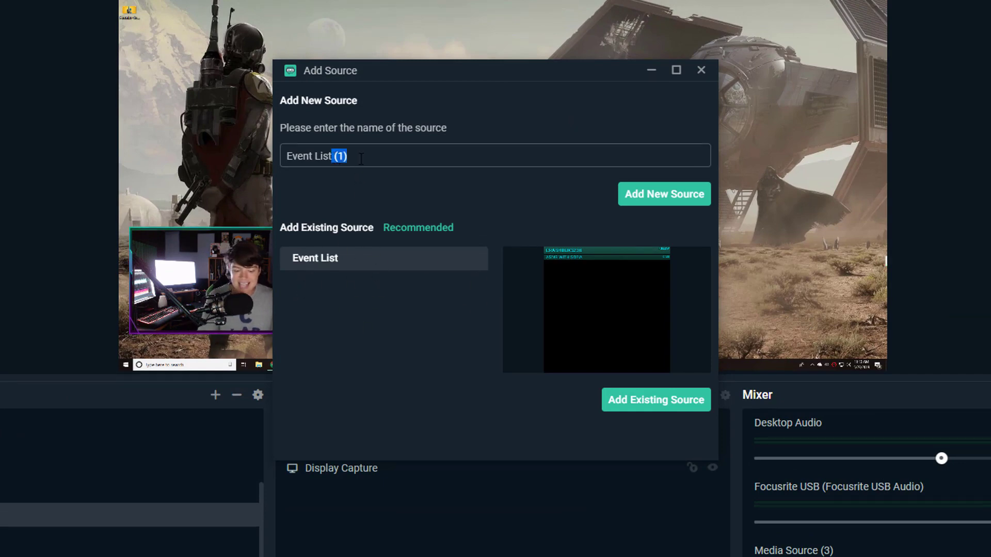
pyautogui.press('BackSpace')
pyautogui.write('2')
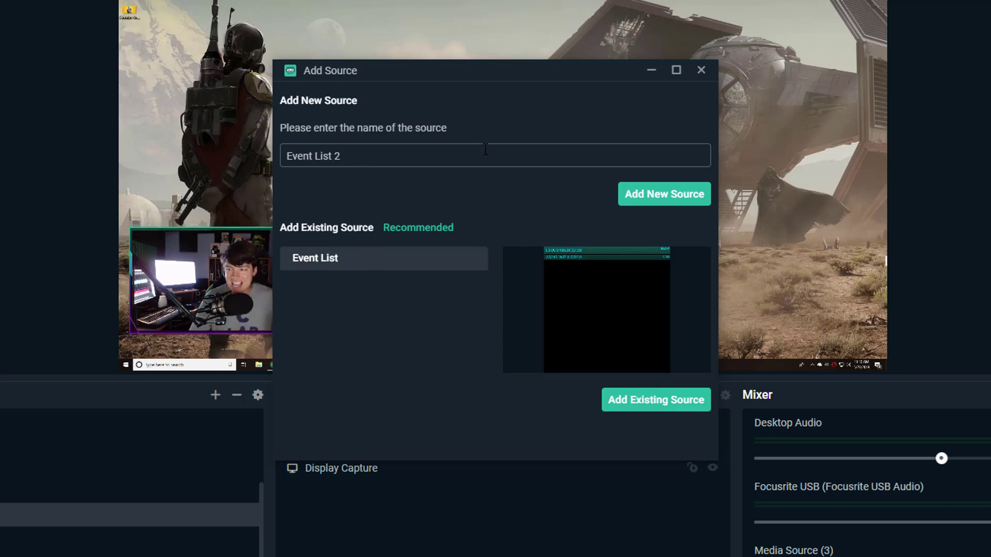
pyautogui.click(640, 195)
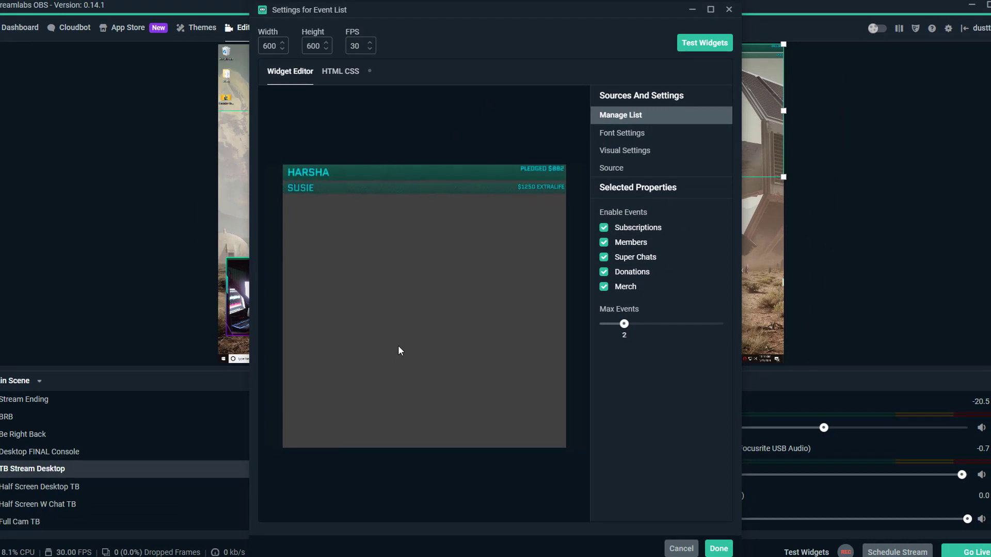
# Cap Max Events at 2, keep subscription events enabled, and bring up Font Settings
pyautogui.moveTo(625, 324); pyautogui.dragTo(637, 324)
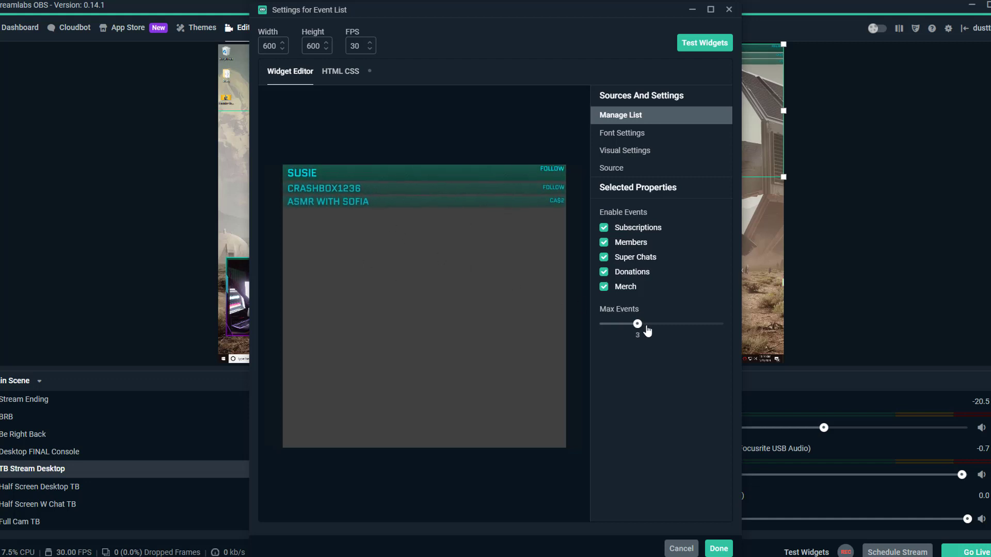
pyautogui.moveTo(636, 324); pyautogui.dragTo(657, 324)
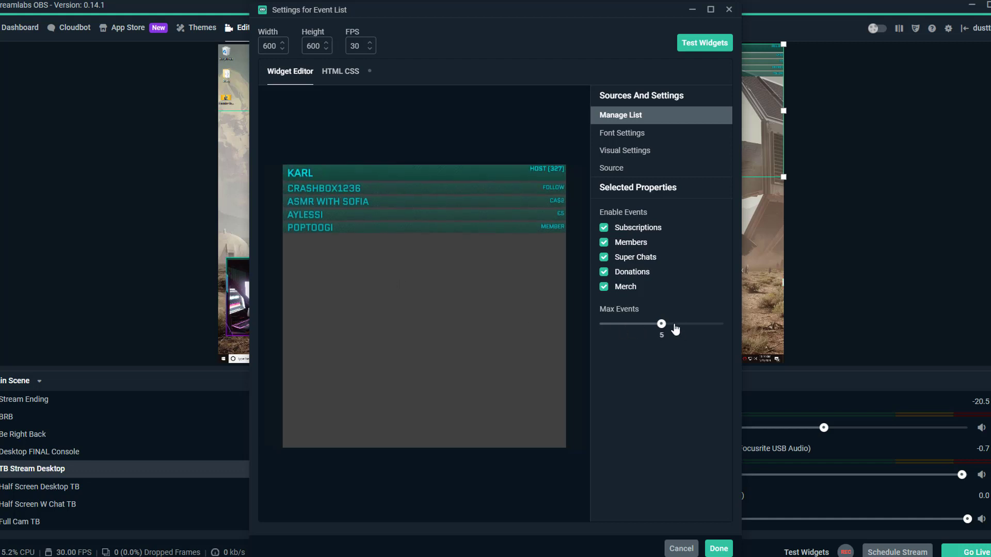
pyautogui.moveTo(661, 325); pyautogui.dragTo(627, 343)
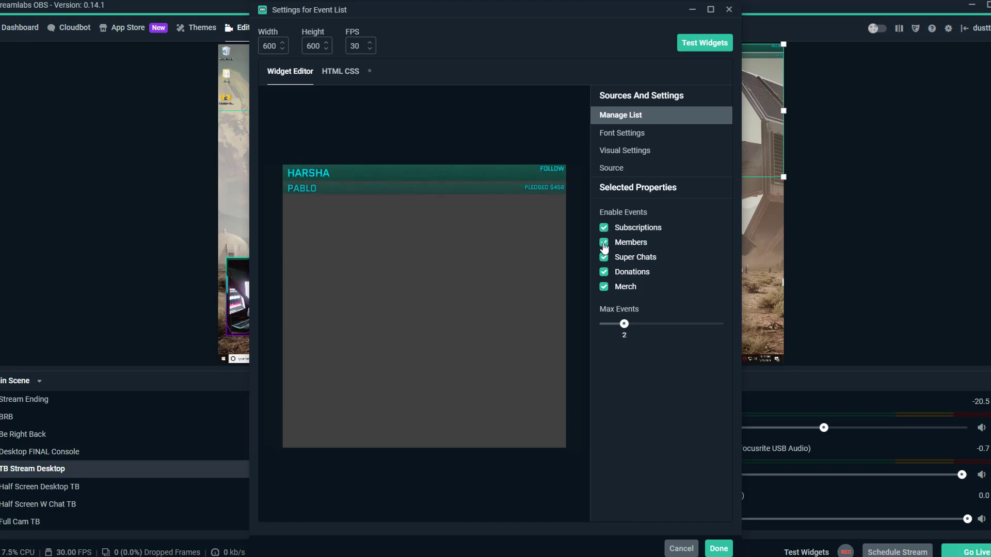
pyautogui.click(604, 227)
pyautogui.click(620, 227)
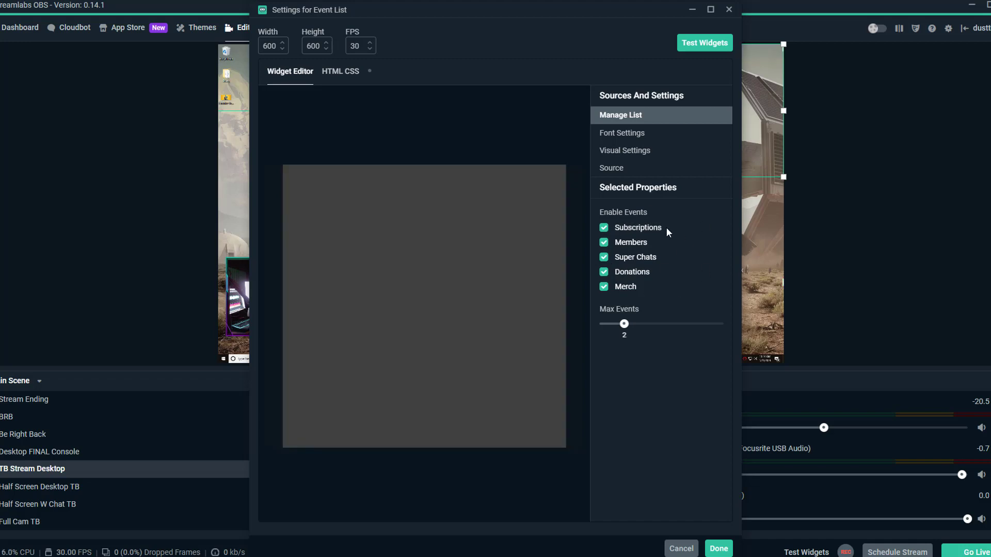
pyautogui.click(604, 228)
pyautogui.click(604, 228)
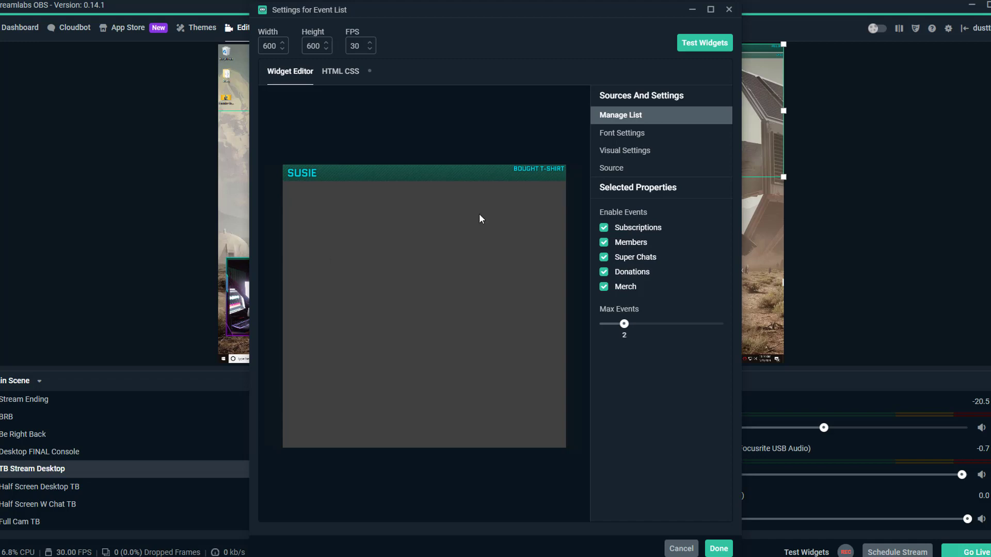
pyautogui.click(623, 134)
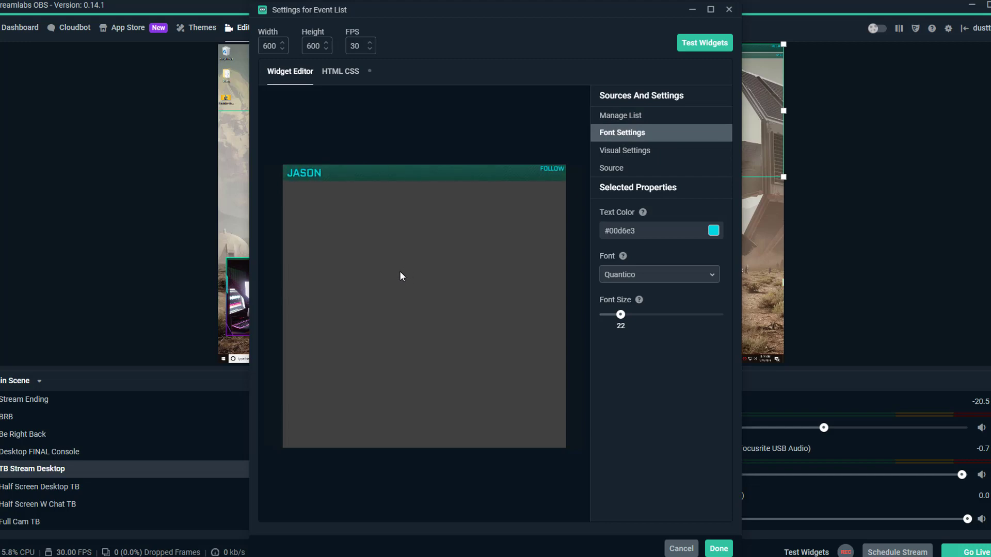
# Make the list text white (#FFFFFF) and enlarge the font size from 22 to 29
pyautogui.click(714, 230)
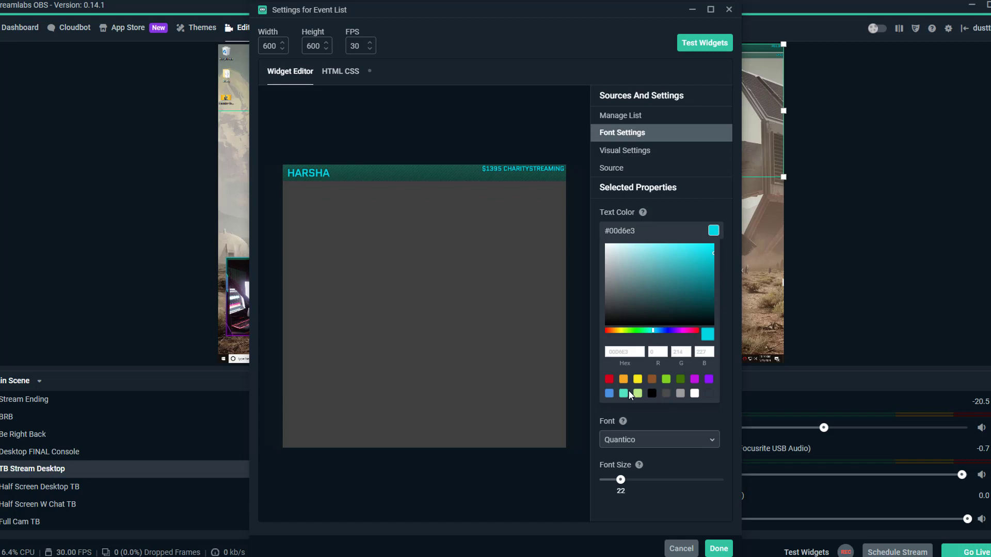
pyautogui.click(695, 394)
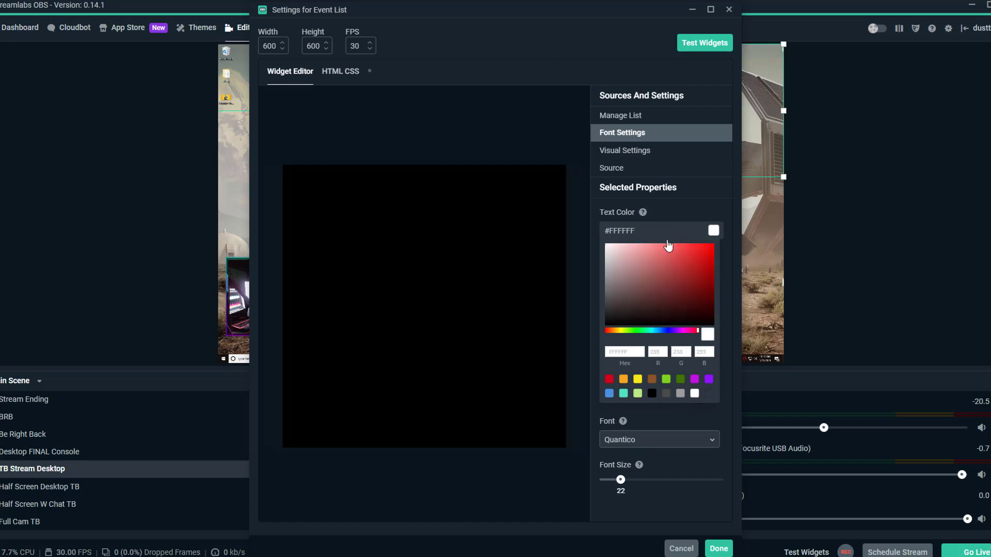
pyautogui.click(702, 234)
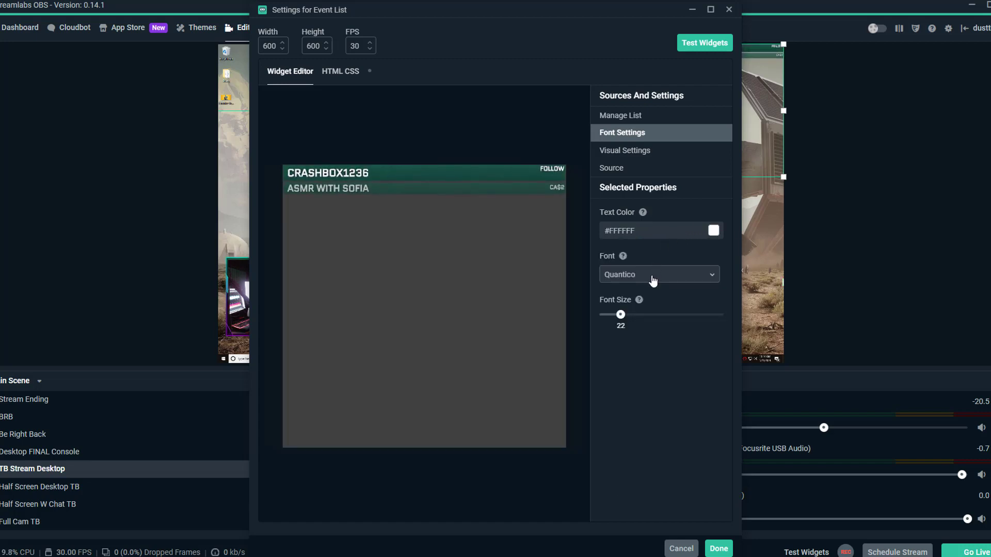
pyautogui.moveTo(620, 314); pyautogui.dragTo(633, 315)
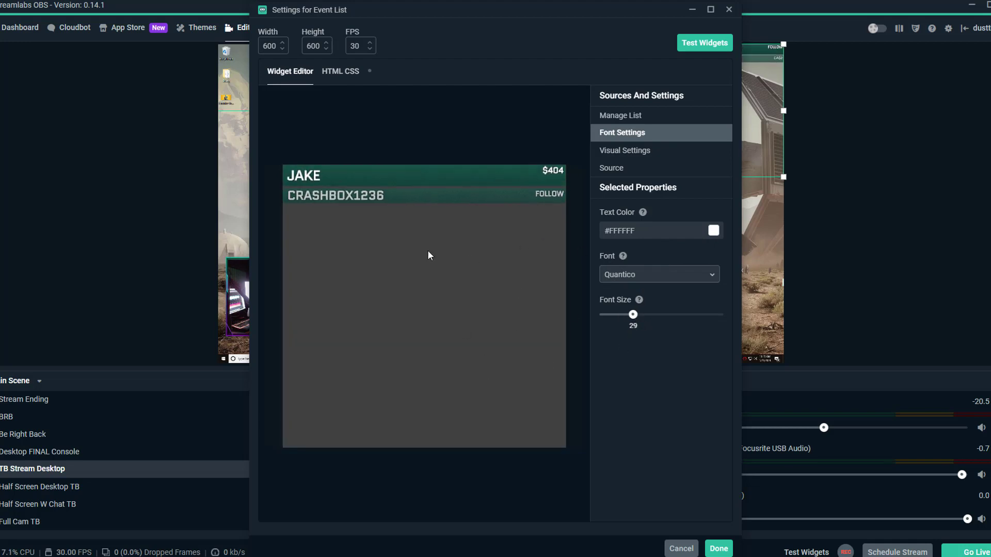
# Choose Abel as the Event List font
pyautogui.click(617, 275)
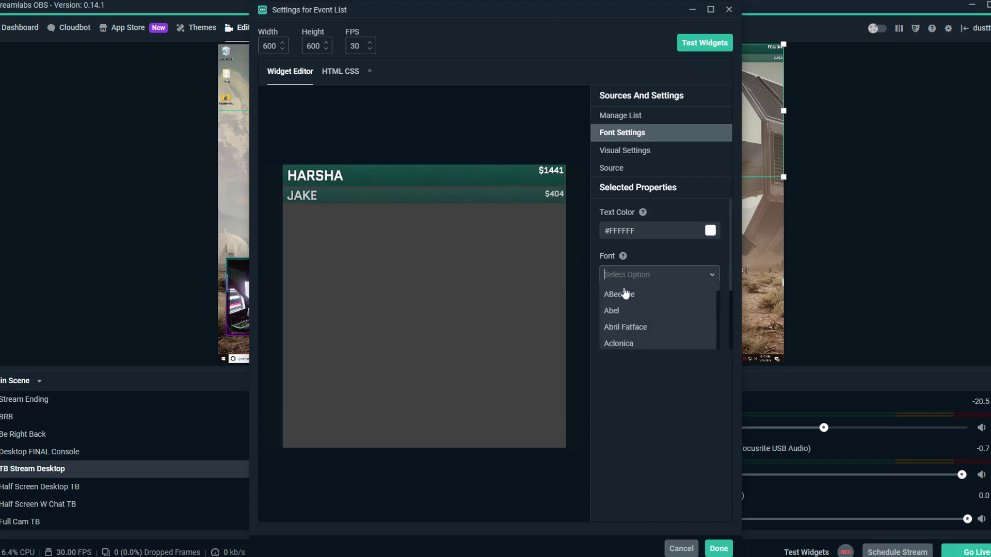
pyautogui.scroll(-5, 643, 320)
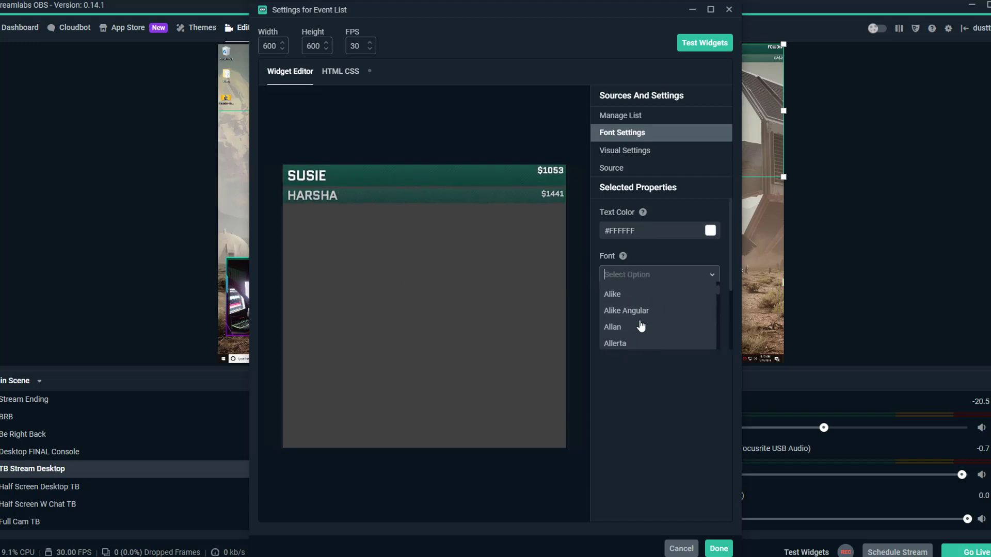
pyautogui.scroll(-3, 640, 332)
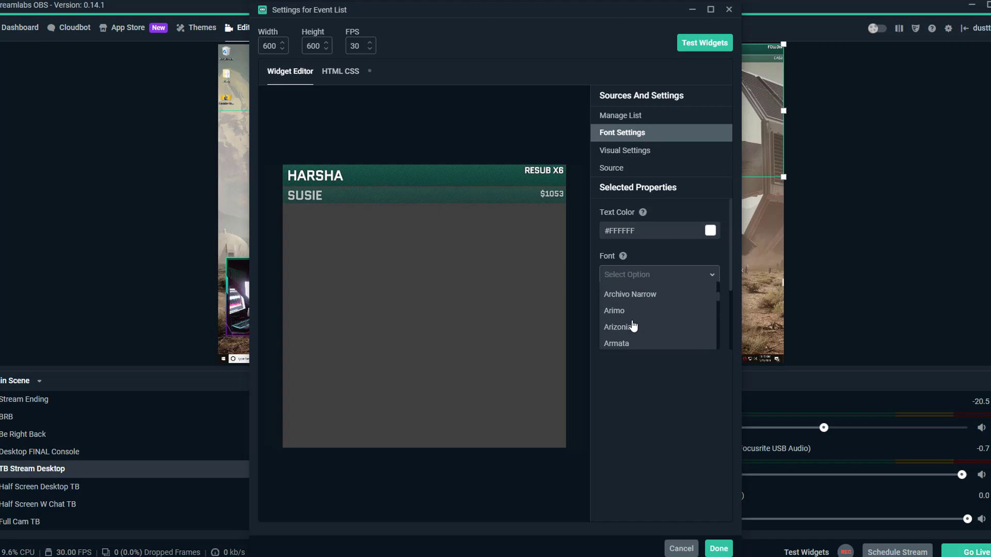
pyautogui.write('beb')
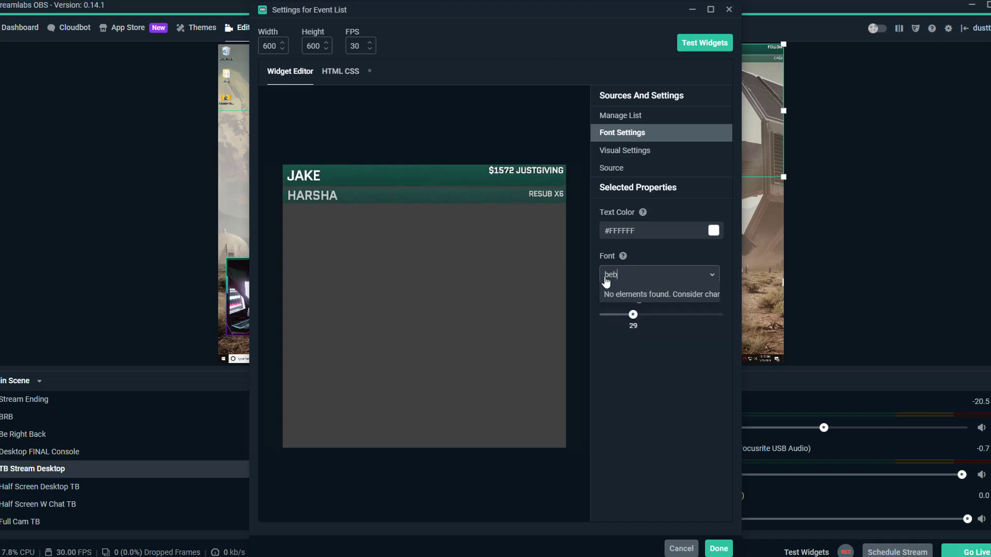
pyautogui.press('BackSpace')
pyautogui.click(632, 310)
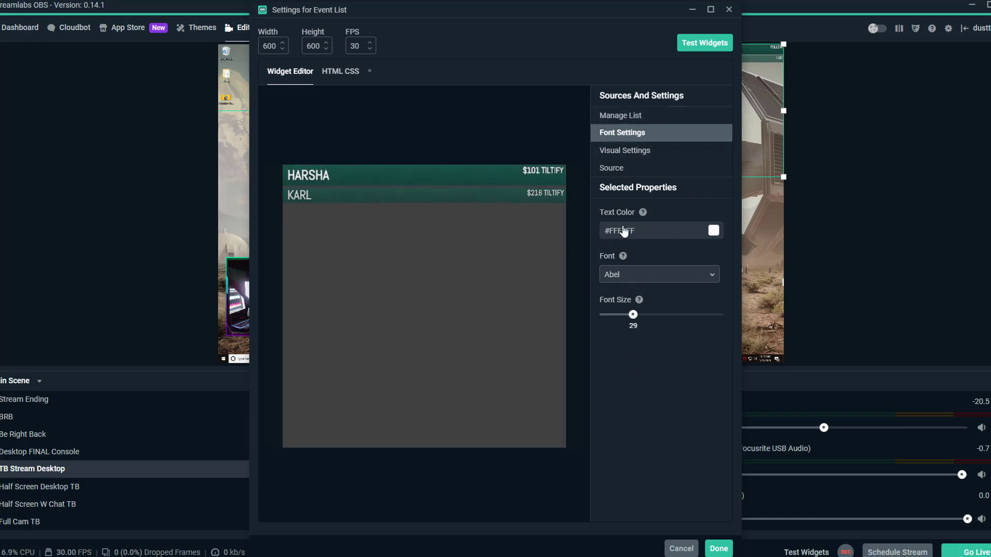
# In Visual Settings, set the theme colour to orange #F5A623
pyautogui.click(620, 155)
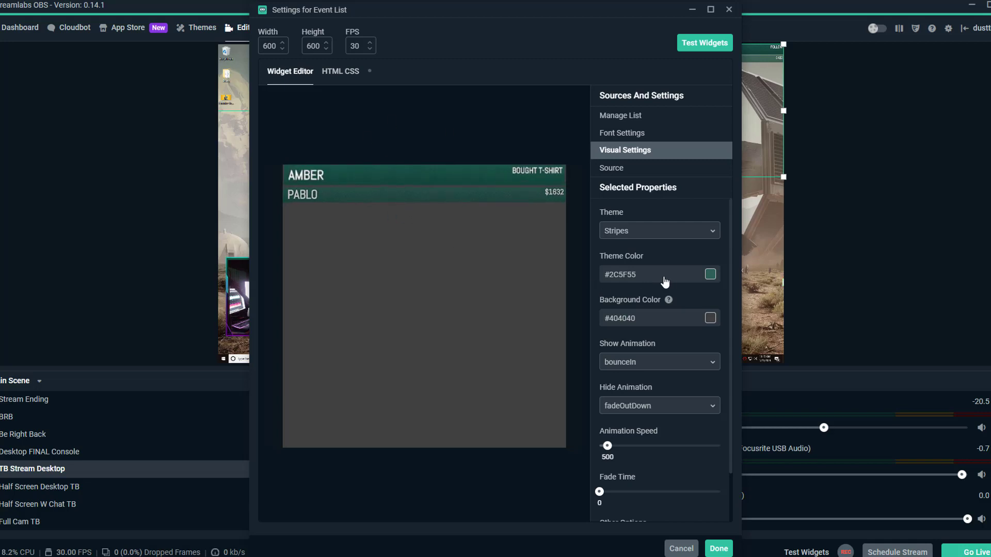
pyautogui.click(683, 276)
pyautogui.click(712, 296)
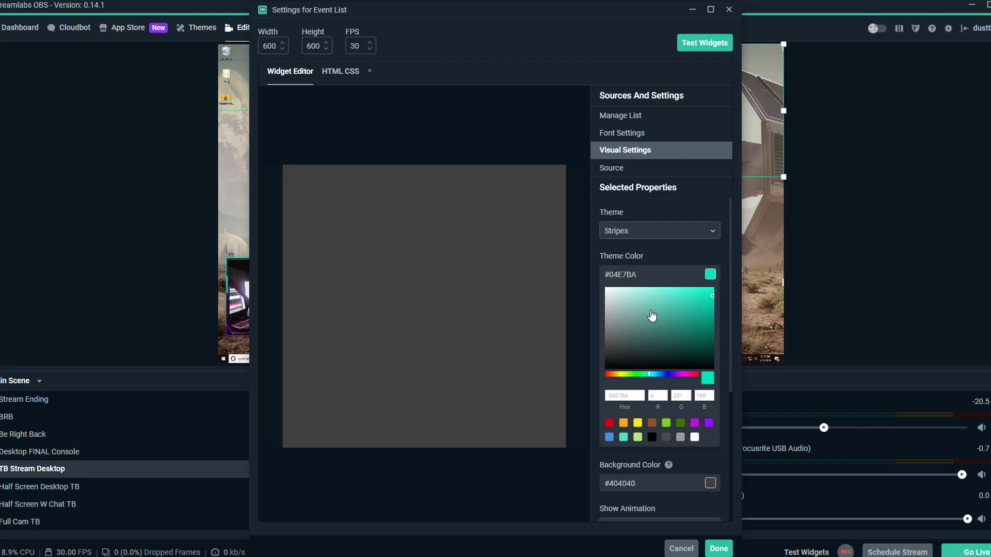
pyautogui.click(624, 423)
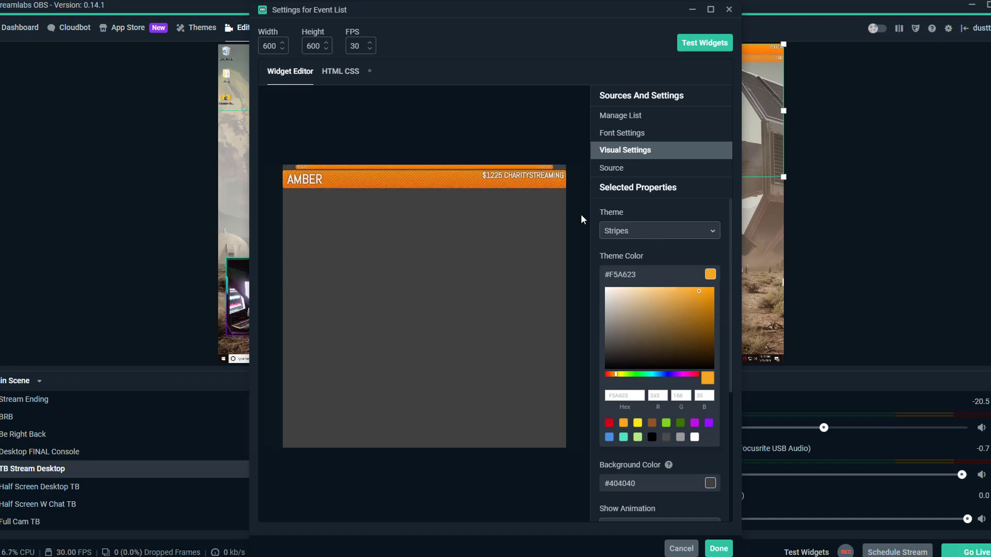
# Set the theme to Solid after briefly trying Crisscross
pyautogui.click(644, 234)
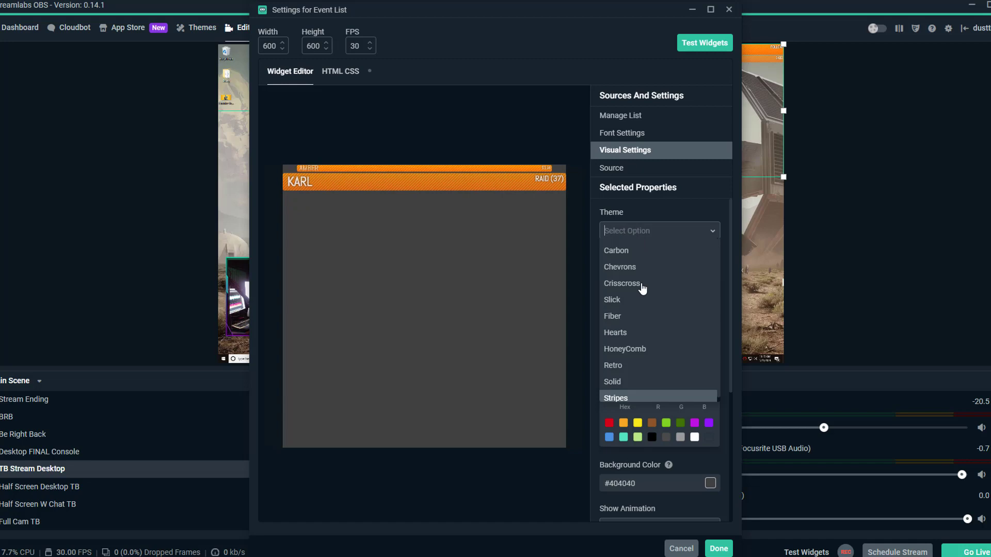
pyautogui.click(613, 383)
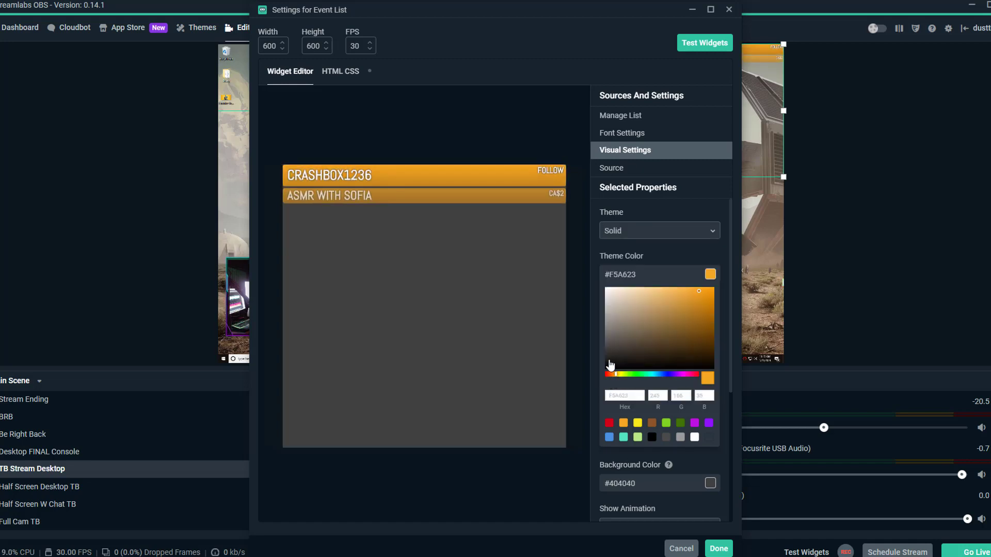
pyautogui.click(640, 231)
pyautogui.click(639, 288)
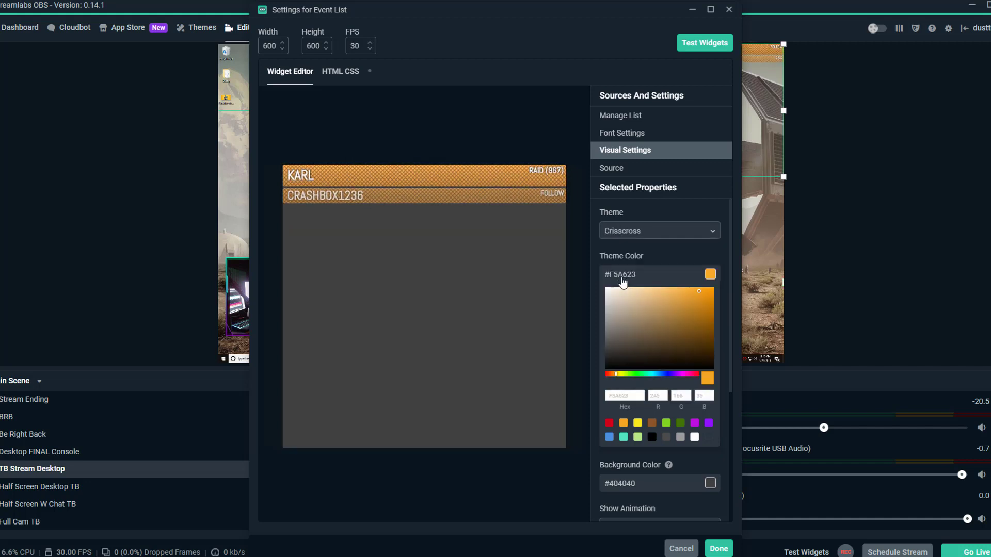
pyautogui.click(636, 235)
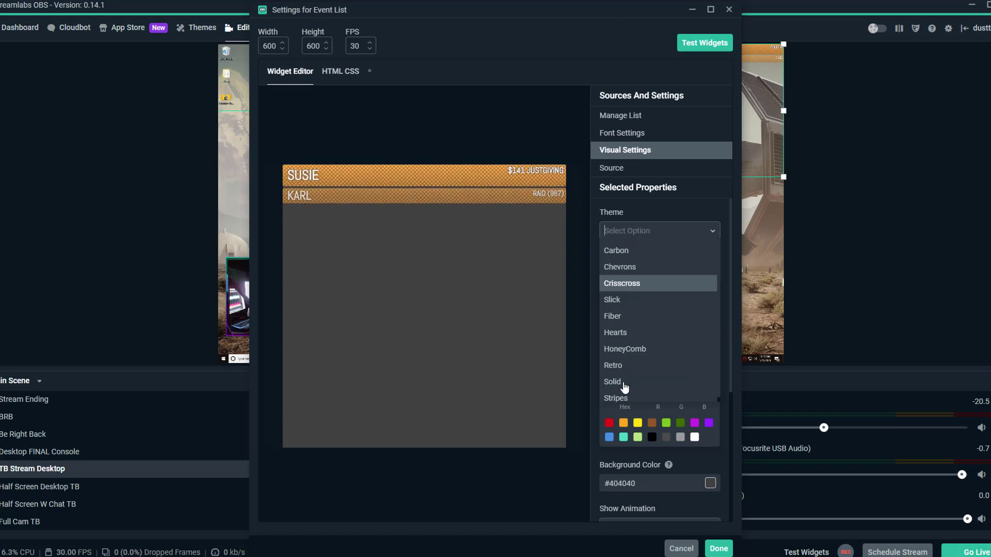
pyautogui.click(624, 379)
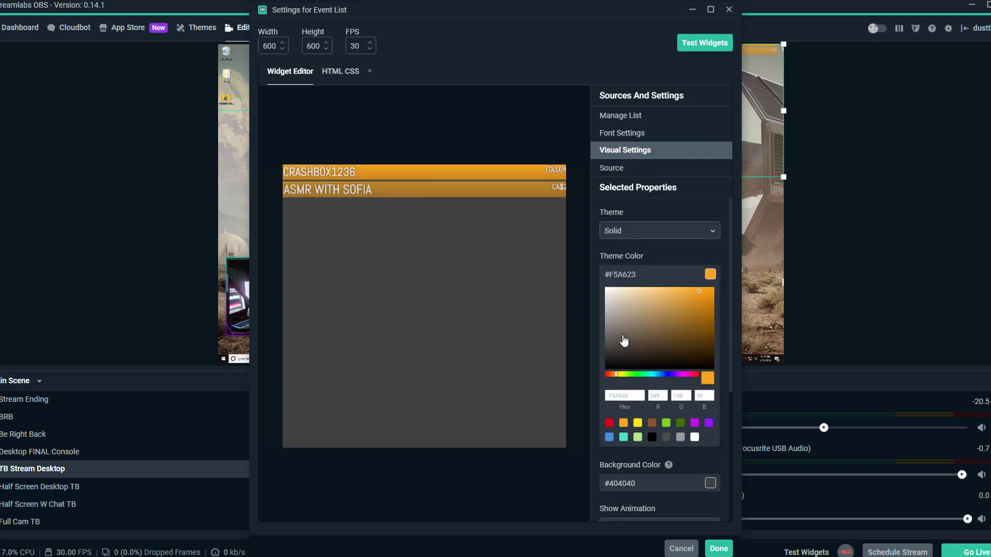
pyautogui.click(709, 277)
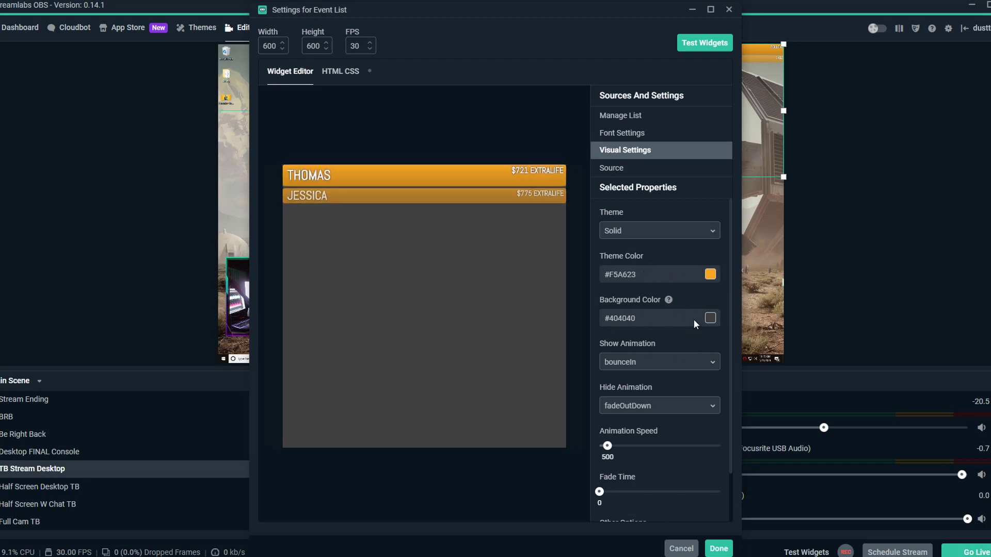
# Set the show animation to pulse and the animation speed to 750
pyautogui.click(647, 370)
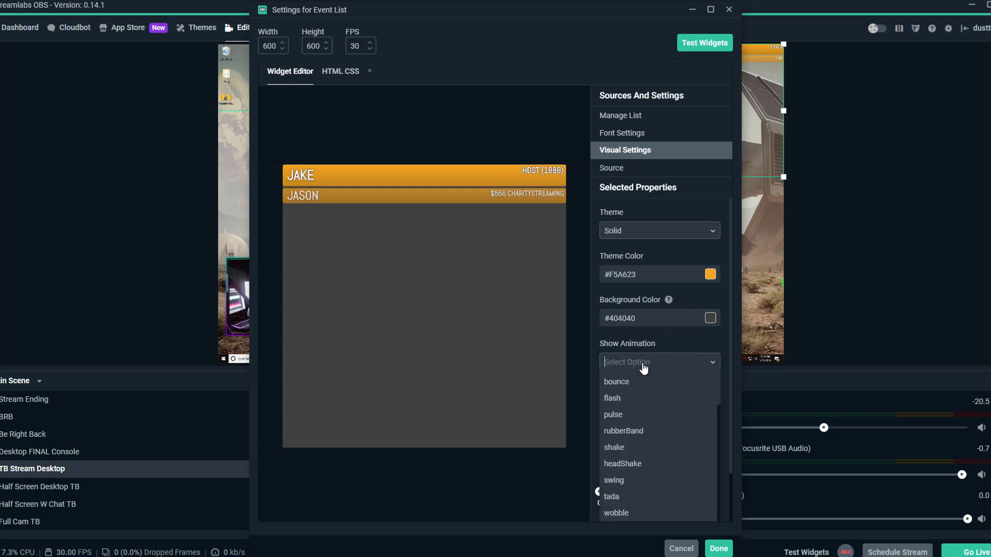
pyautogui.click(618, 405)
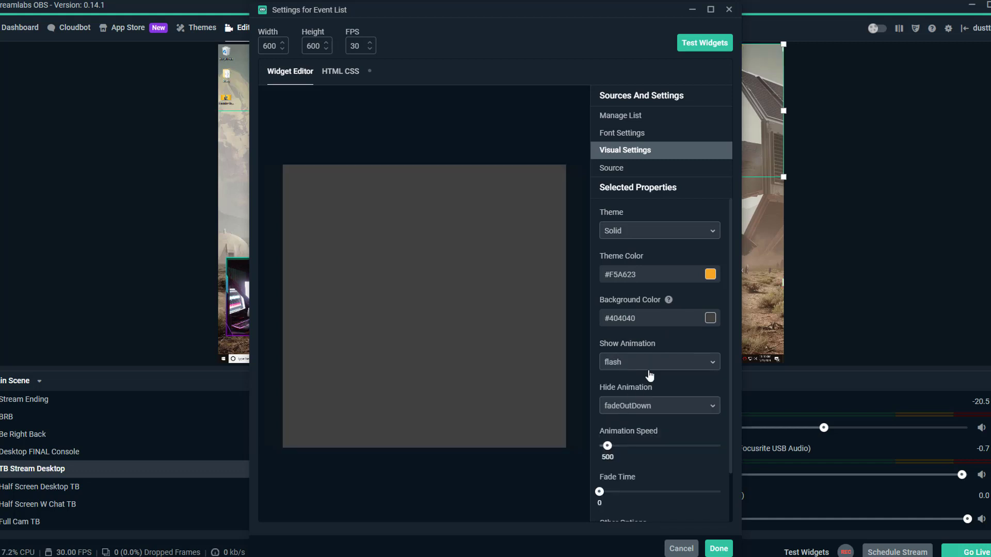
pyautogui.click(649, 370)
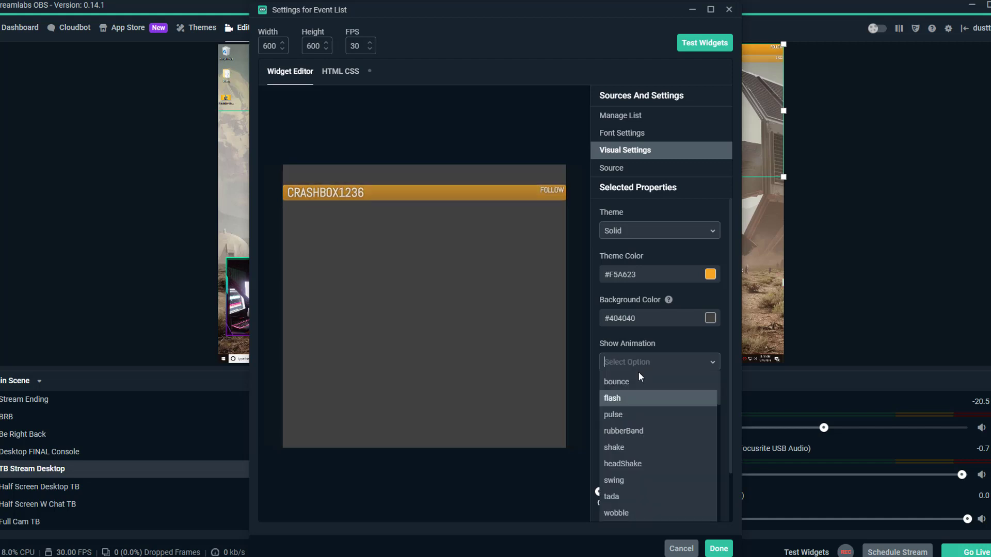
pyautogui.click(618, 414)
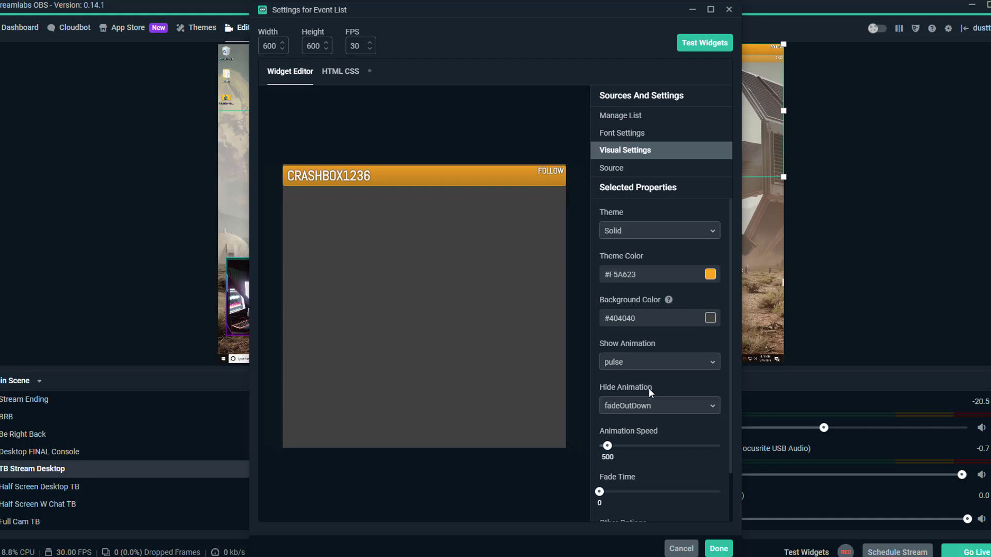
pyautogui.scroll(-2, 649, 384)
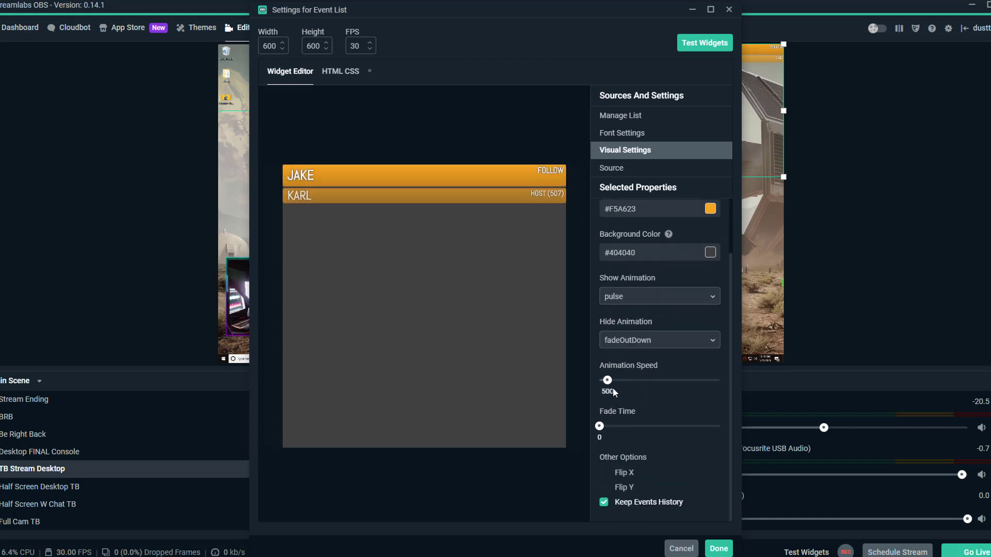
pyautogui.moveTo(609, 381); pyautogui.dragTo(641, 384)
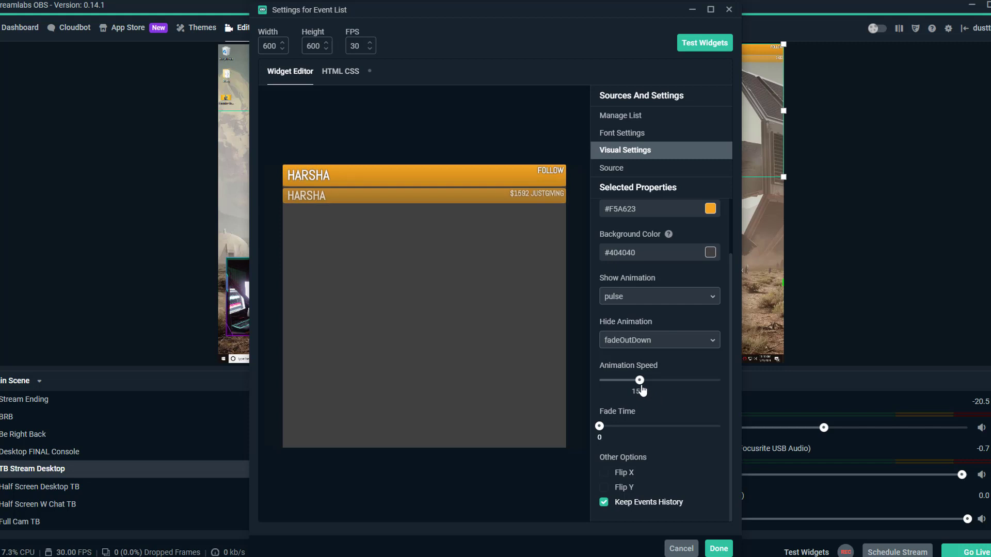
pyautogui.moveTo(641, 388); pyautogui.dragTo(615, 390)
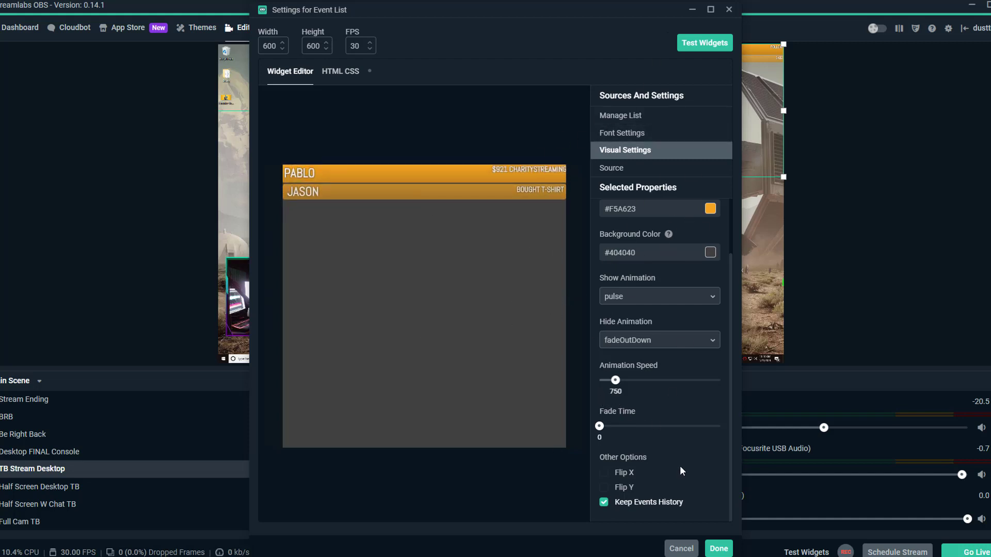
# Save the Event List settings and drag the list just above the webcam on the left
pyautogui.click(719, 550)
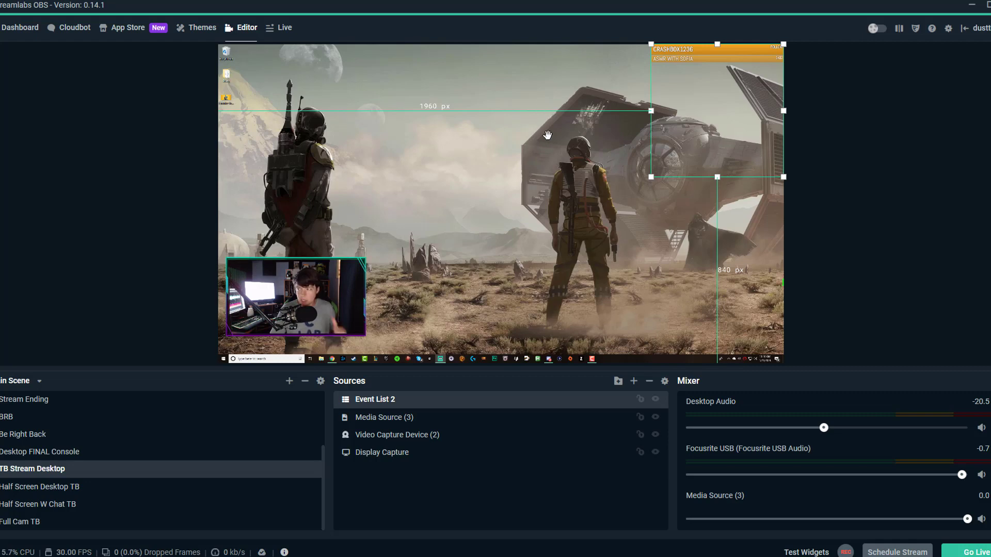
pyautogui.moveTo(685, 61); pyautogui.dragTo(275, 236)
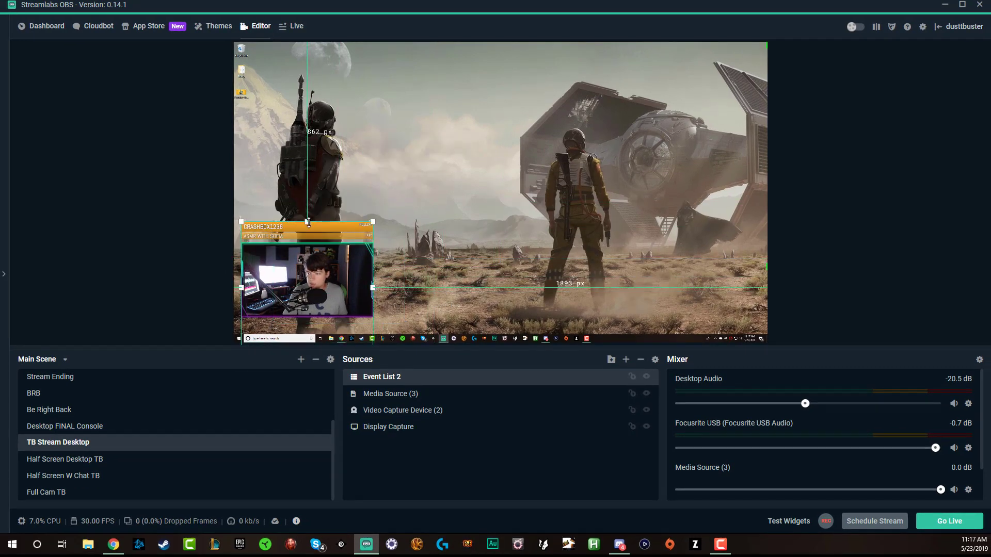
pyautogui.click(491, 172)
pyautogui.click(134, 240)
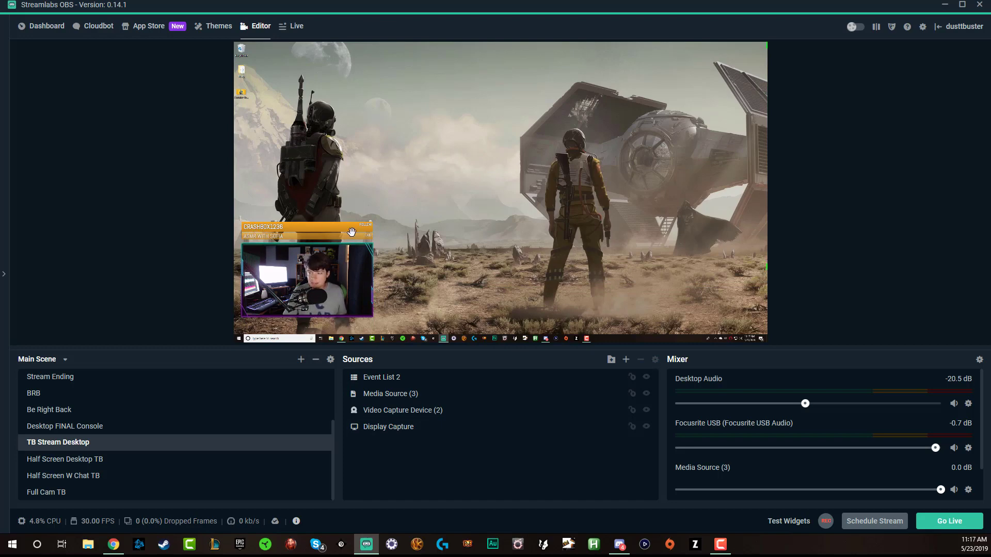
pyautogui.click(784, 522)
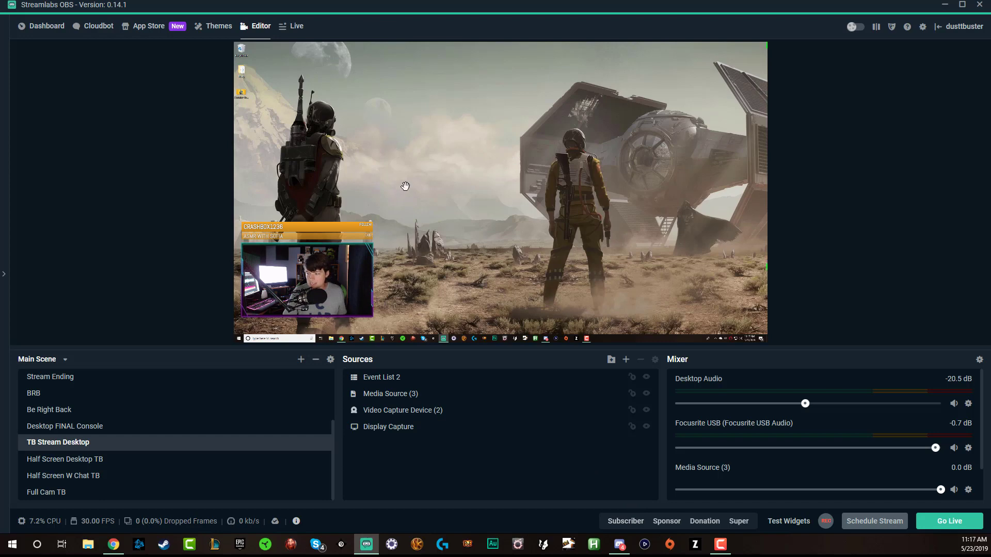
# Reopen Event List 2's settings and send two test donations to the widget
pyautogui.doubleClick(388, 377)
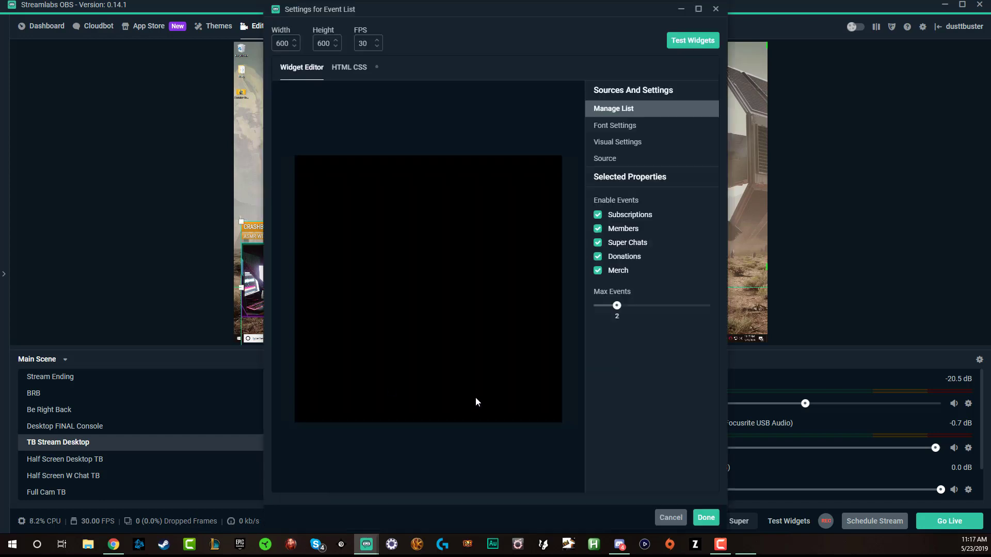
pyautogui.click(684, 42)
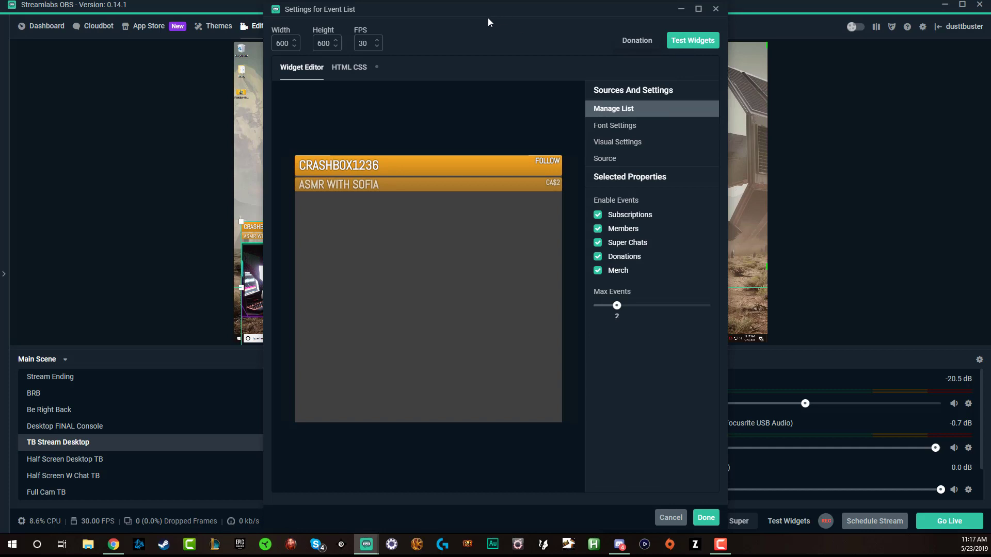
pyautogui.moveTo(401, 20); pyautogui.dragTo(589, 10)
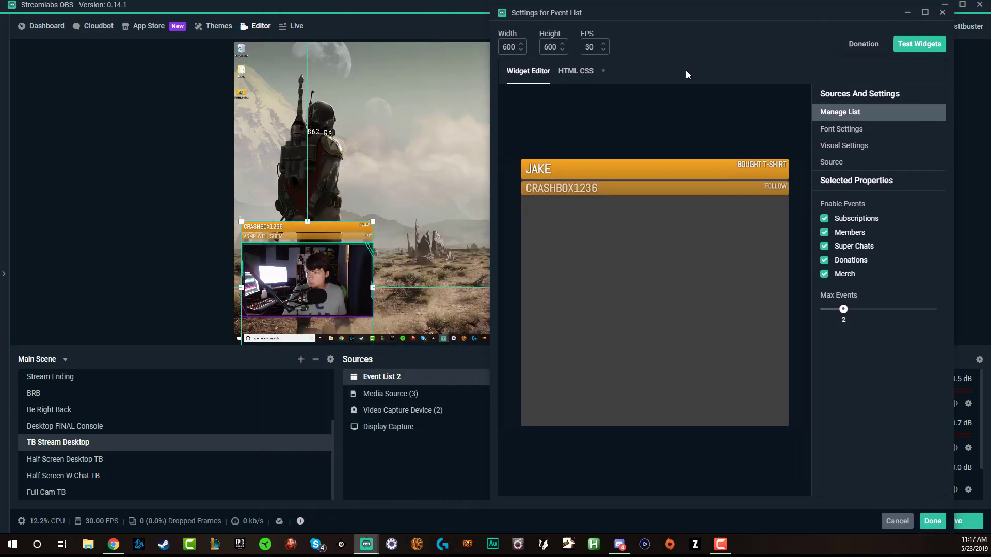
pyautogui.click(863, 44)
pyautogui.click(863, 44)
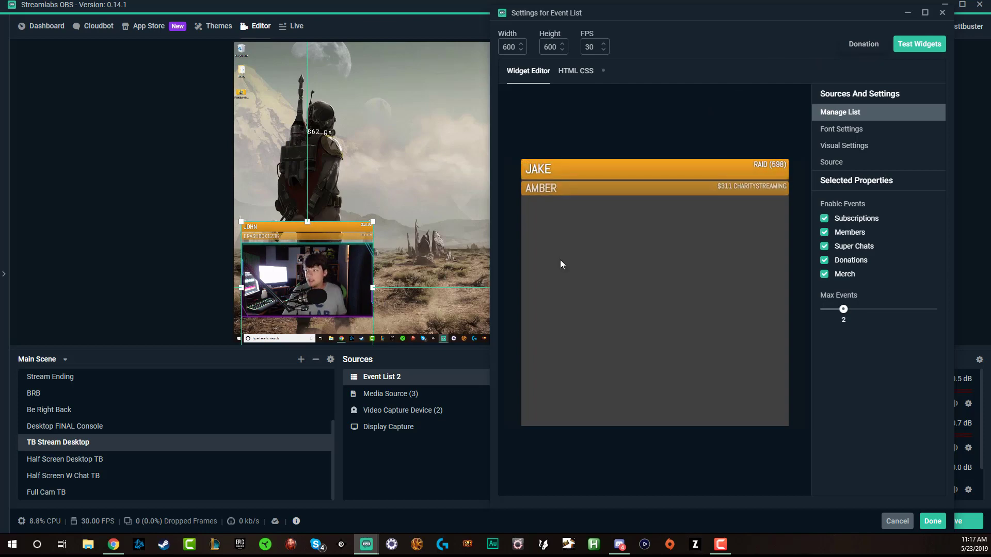
# Enable custom code in the HTML CSS tab and nudge the list up and left above the webcam
pyautogui.click(577, 73)
pyautogui.click(625, 74)
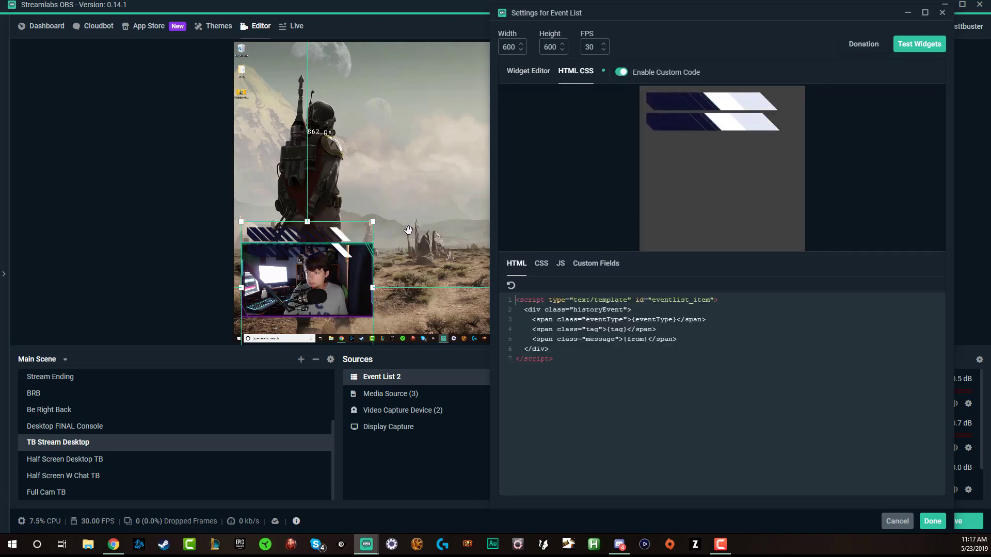
pyautogui.click(288, 234)
pyautogui.moveTo(287, 234); pyautogui.dragTo(259, 214)
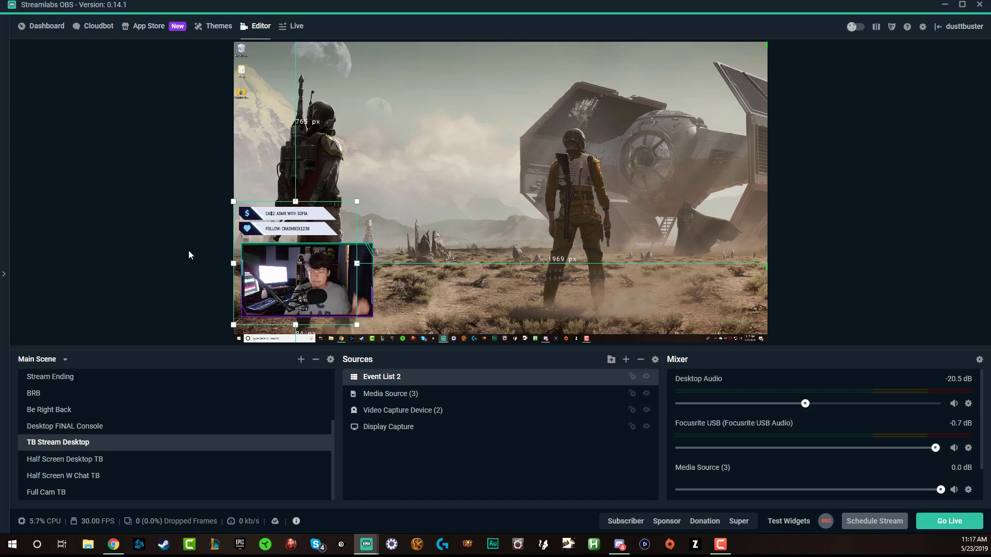
pyautogui.click(158, 216)
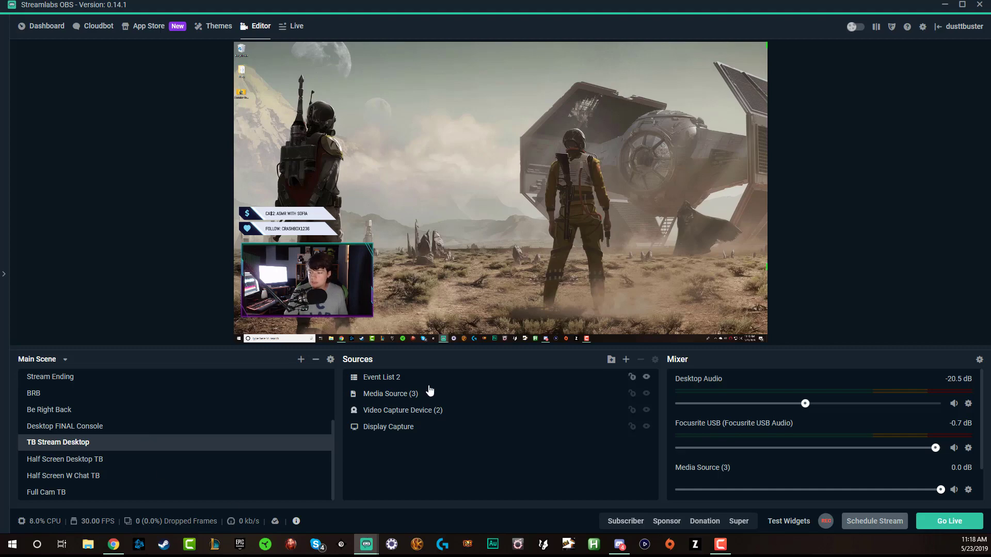
pyautogui.click(113, 544)
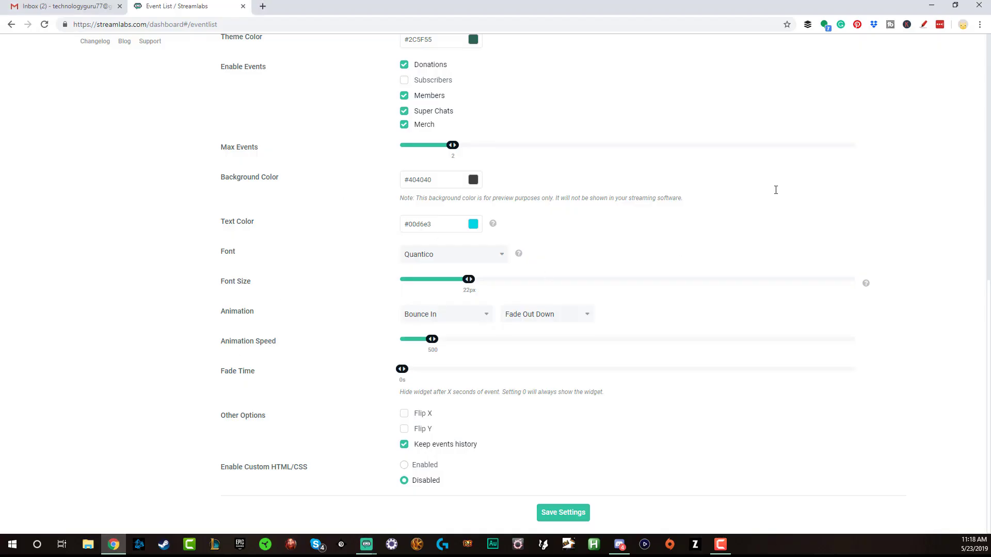
pyautogui.scroll(5, 330, 294)
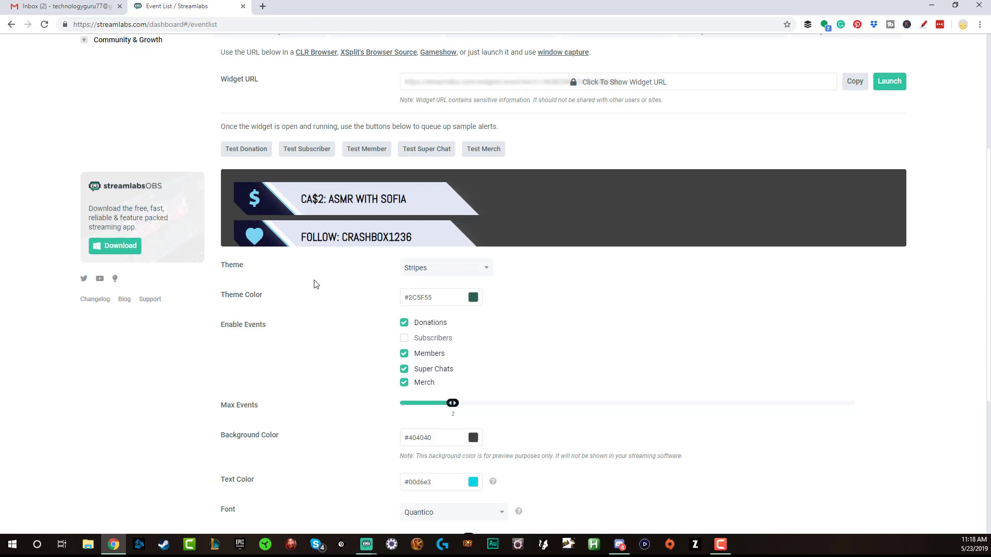
pyautogui.scroll(-4, 316, 284)
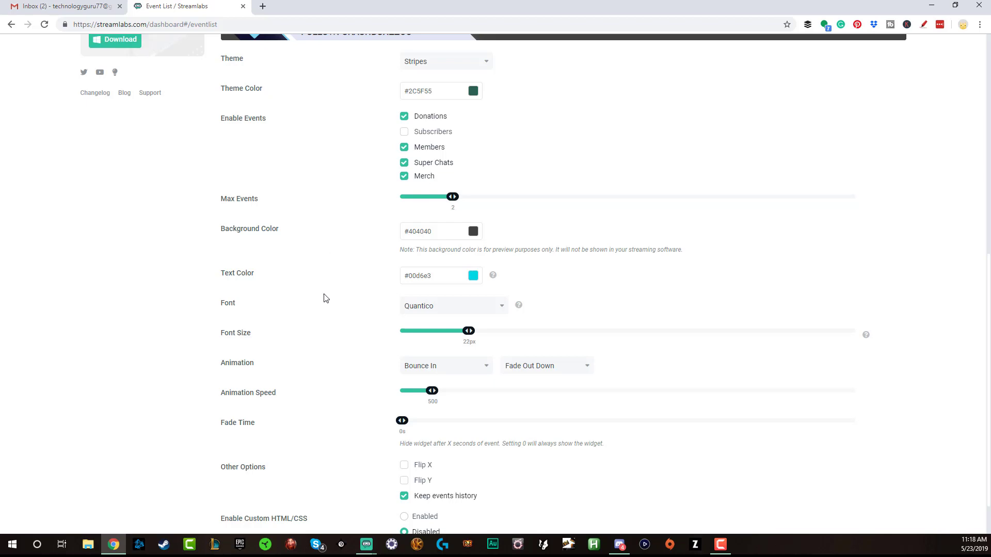
pyautogui.scroll(-1, 326, 300)
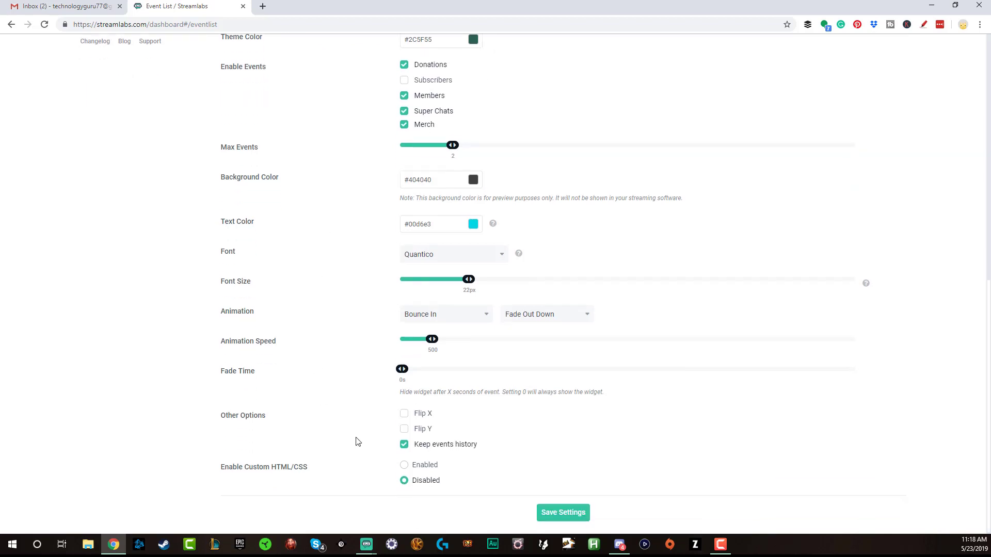
pyautogui.click(550, 511)
pyautogui.scroll(1, 281, 373)
pyautogui.scroll(6, 281, 372)
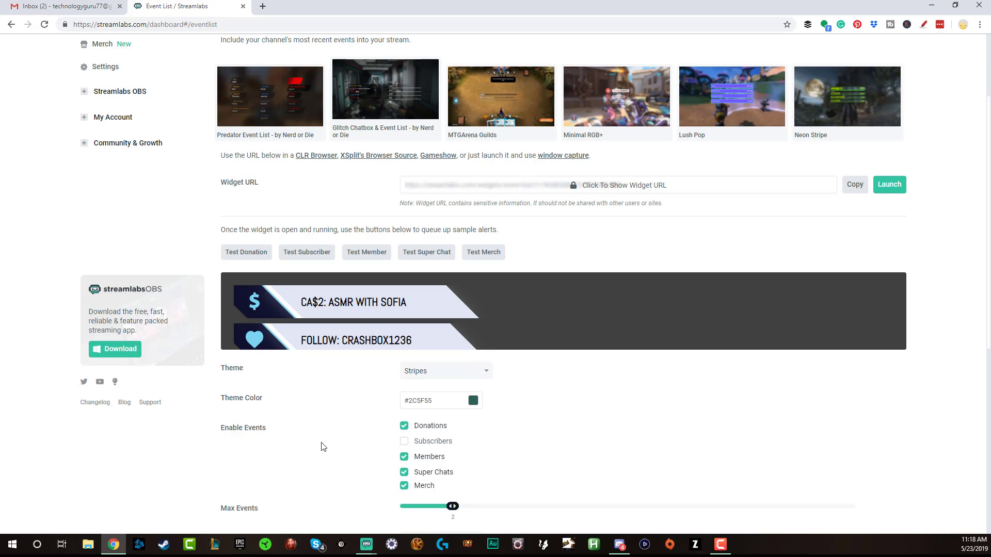
pyautogui.scroll(-6, 325, 441)
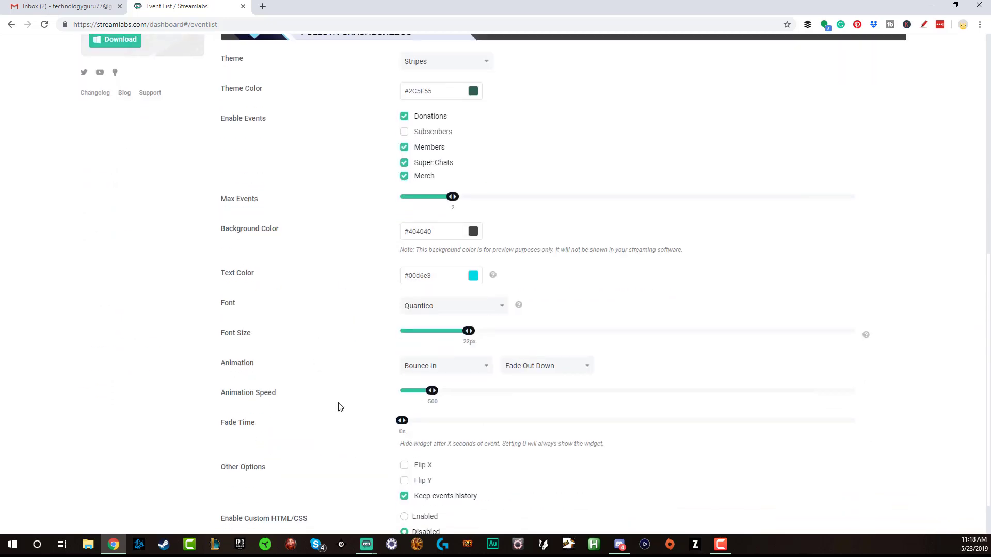
pyautogui.moveTo(366, 544)
pyautogui.click(335, 496)
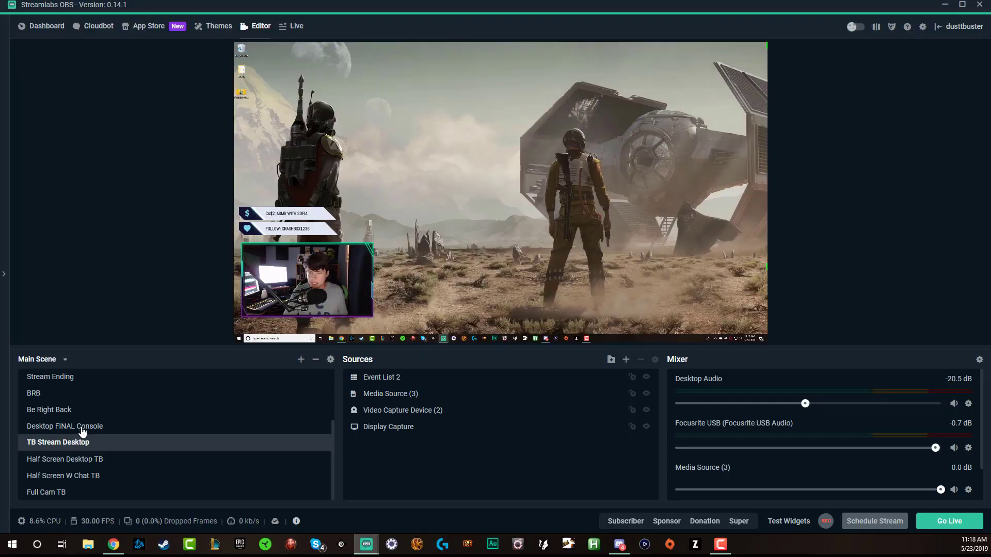
# Switch to the Half Screen Desktop scene and fire a sponsor test alert
pyautogui.scroll(2, 81, 434)
pyautogui.click(66, 411)
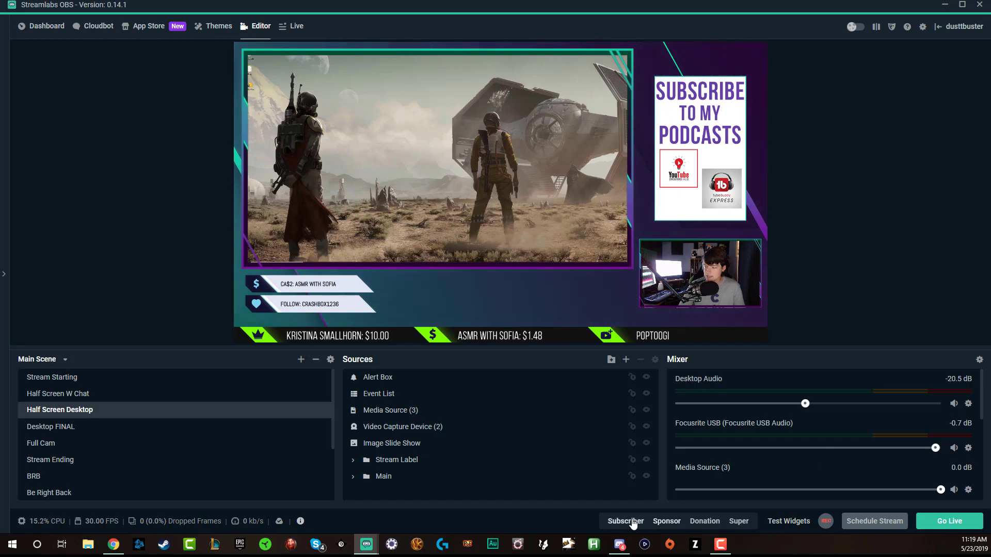
pyautogui.click(666, 525)
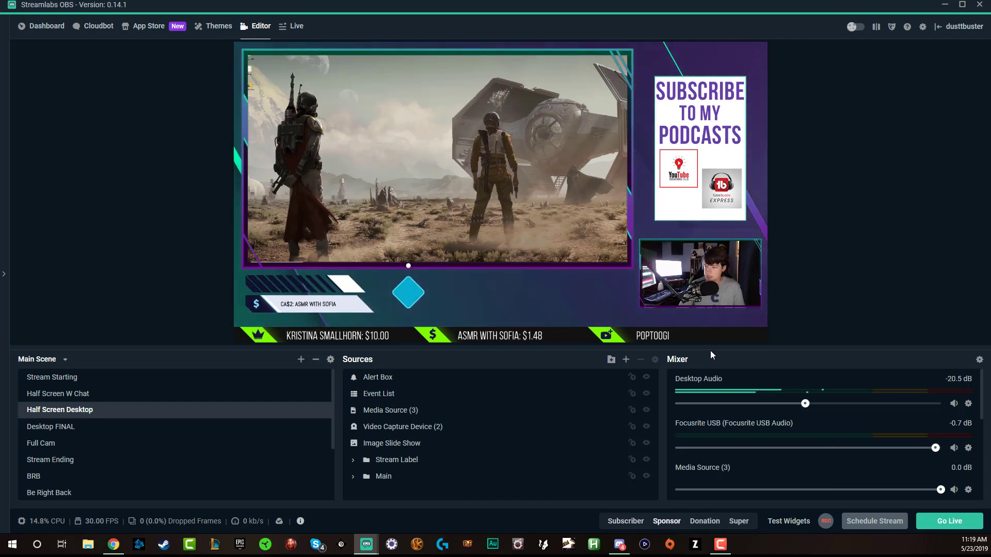